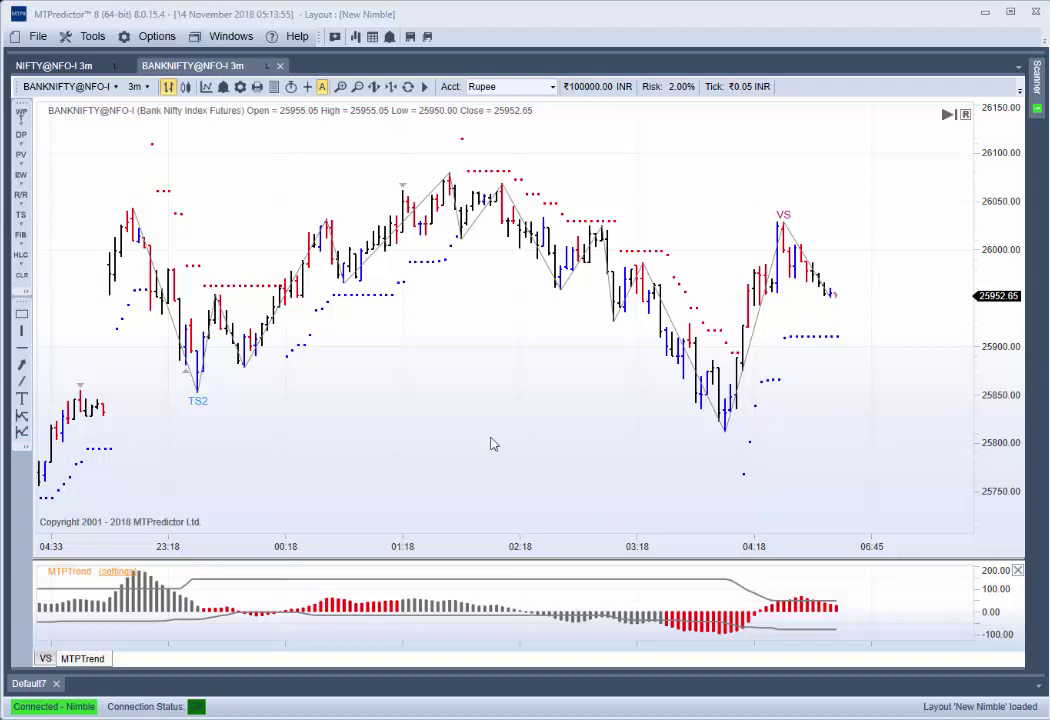
- Zoom the BANKNIFTY@NFO-I 3-minute chart in on the recent bars from 23:18 onward
scroll(293, 456, "up", 2)
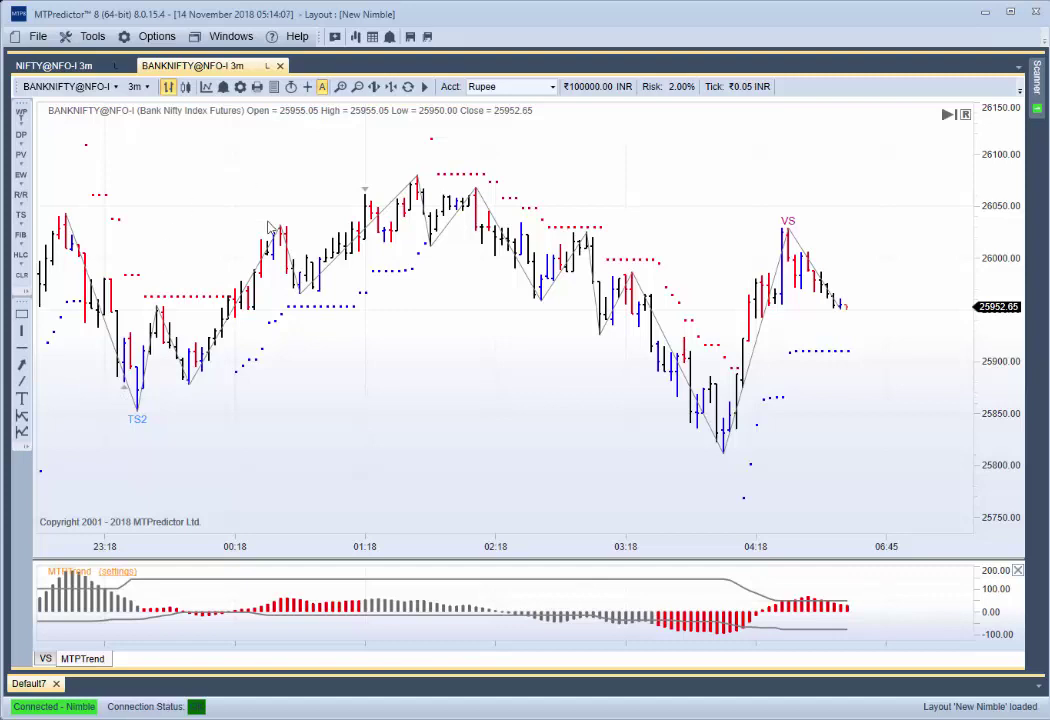
- Run EW Intermediate to label waves (1)–(5) with Minimum and Typical Wave 5 zones
right_click(420, 189)
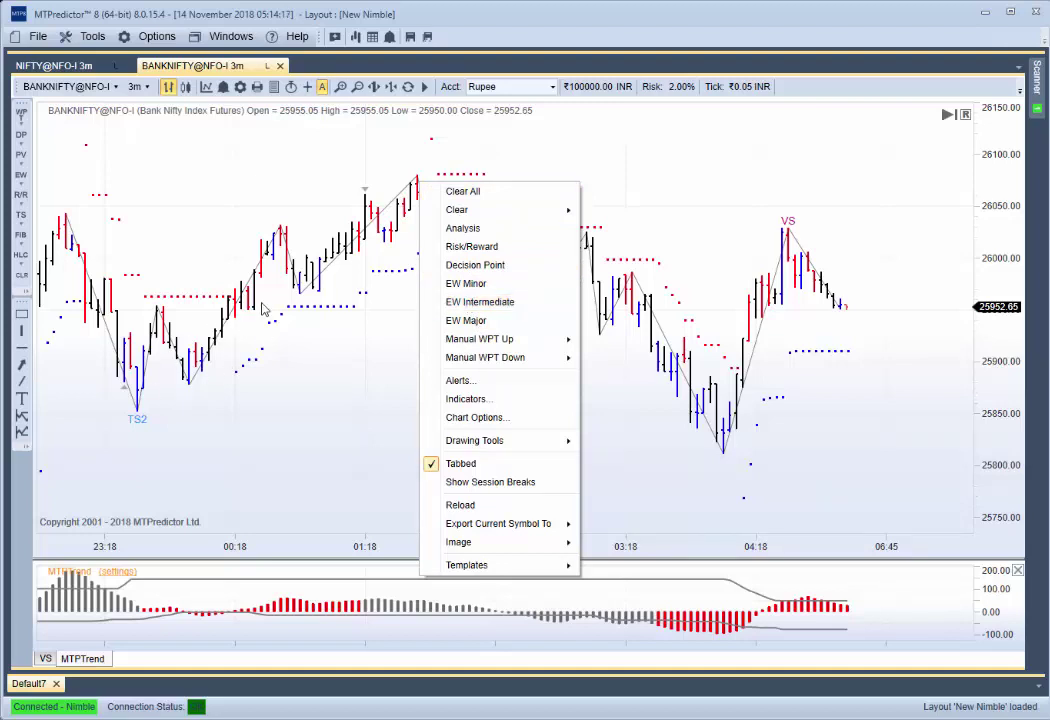
left_click(474, 303)
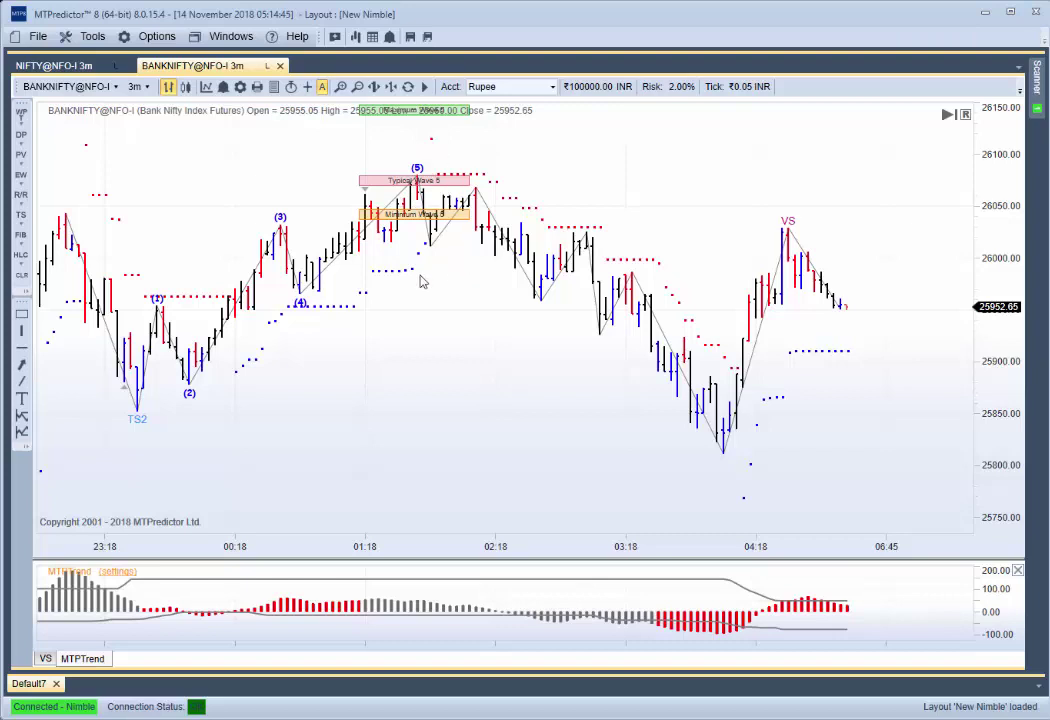
- Add an intermediate support Decision Point band at the wave (4) level, nudged slightly right
right_click(300, 292)
left_click(345, 369)
left_click_drag(539, 321, 565, 321)
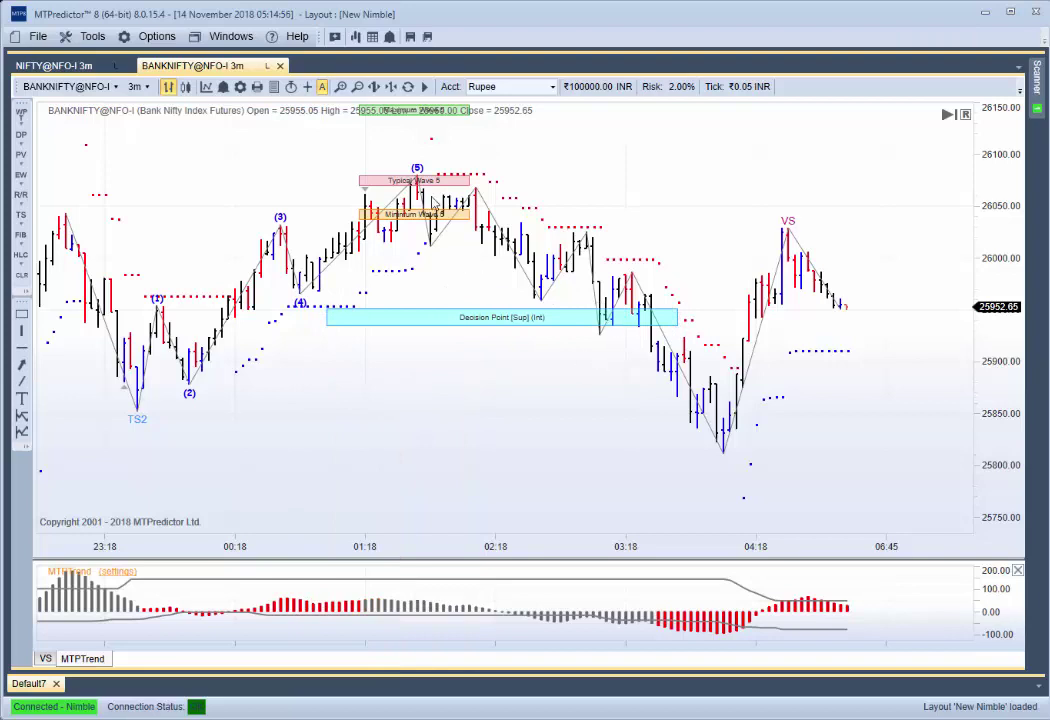
- Begin a Risk/Reward plan from the wave-5 peak bar, then cancel the unfinished setup
right_click(494, 166)
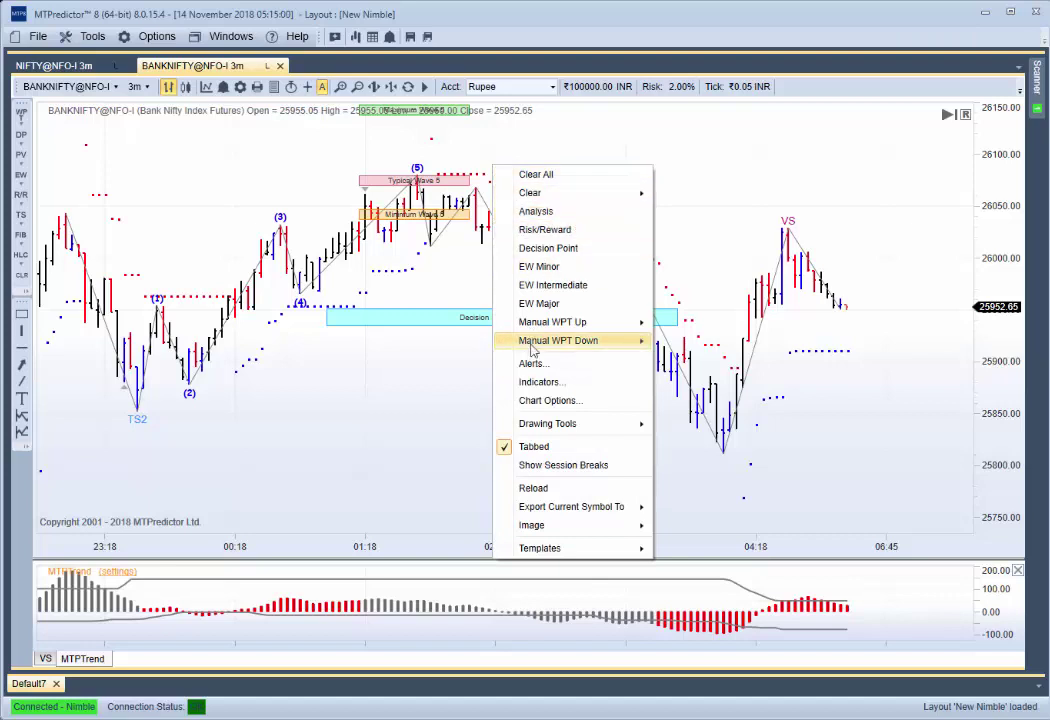
left_click(545, 230)
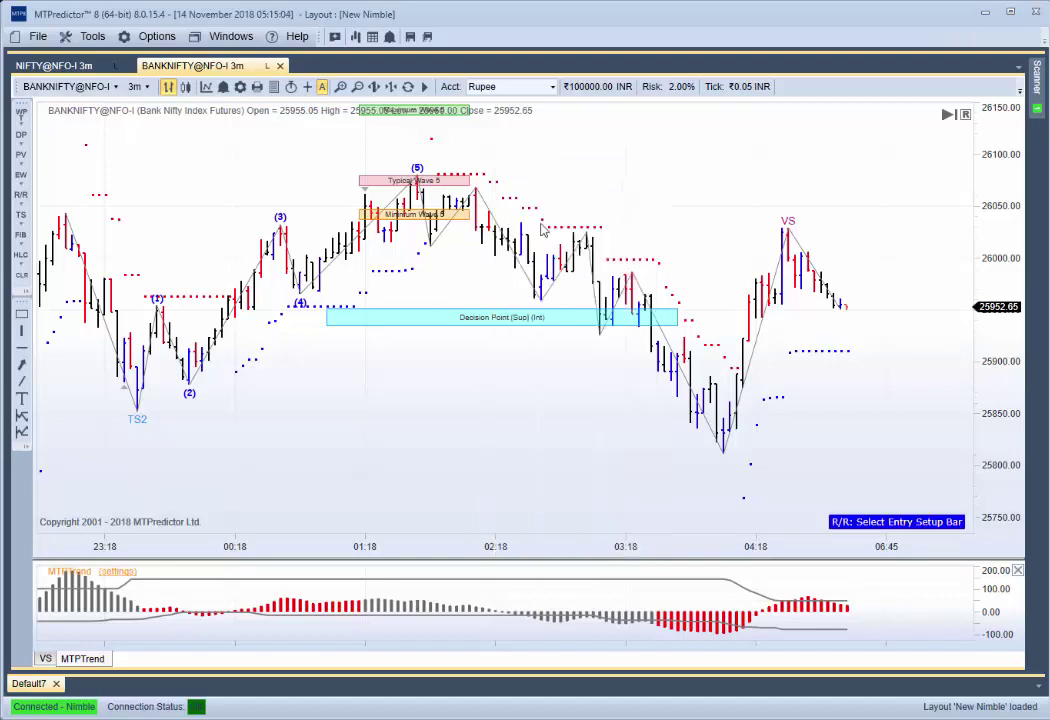
left_click(420, 182)
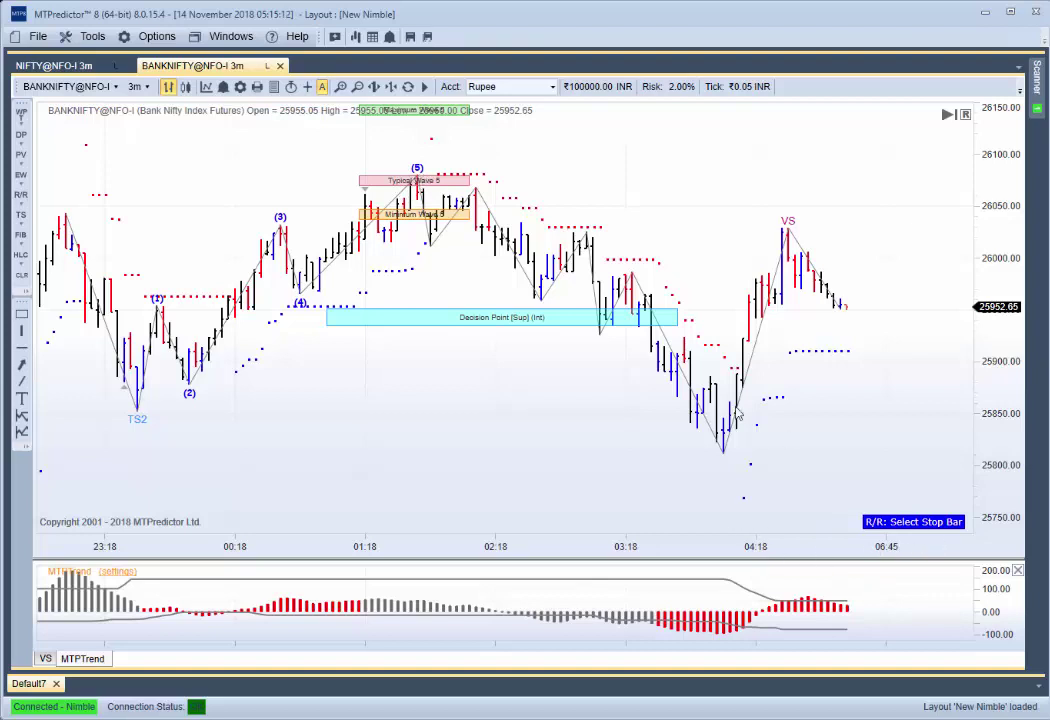
right_click(422, 195)
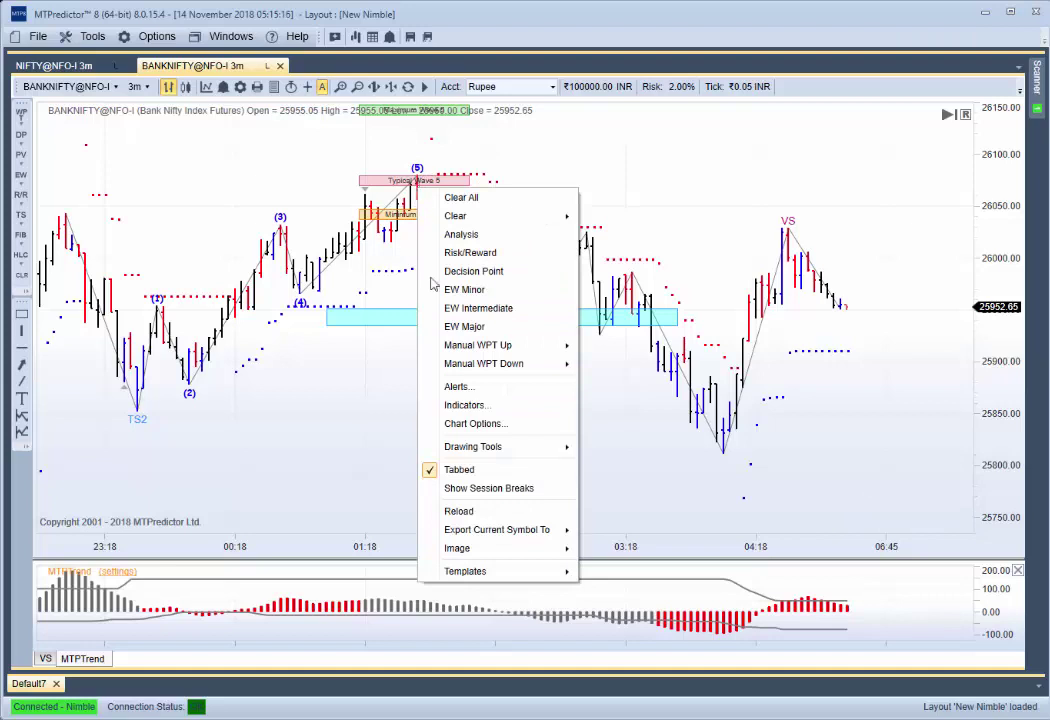
left_click(651, 369)
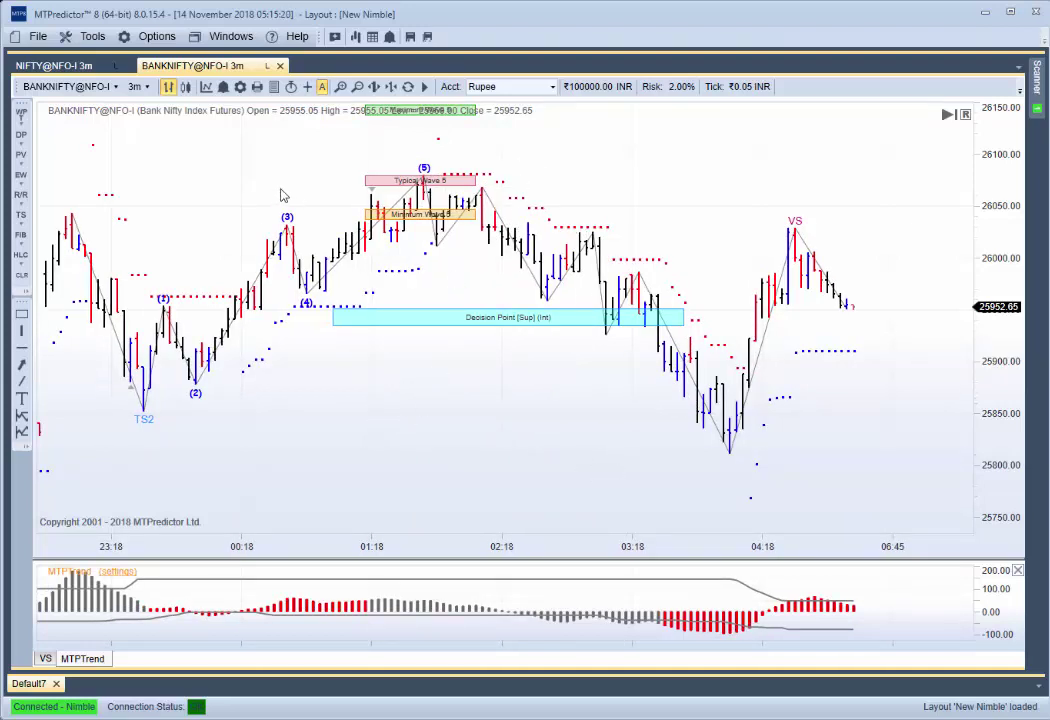
- Plot a Risk/Reward short from the wave-5 top: entry 26055.75, stop 26080.05, target 25950.05
right_click(236, 157)
left_click(337, 250)
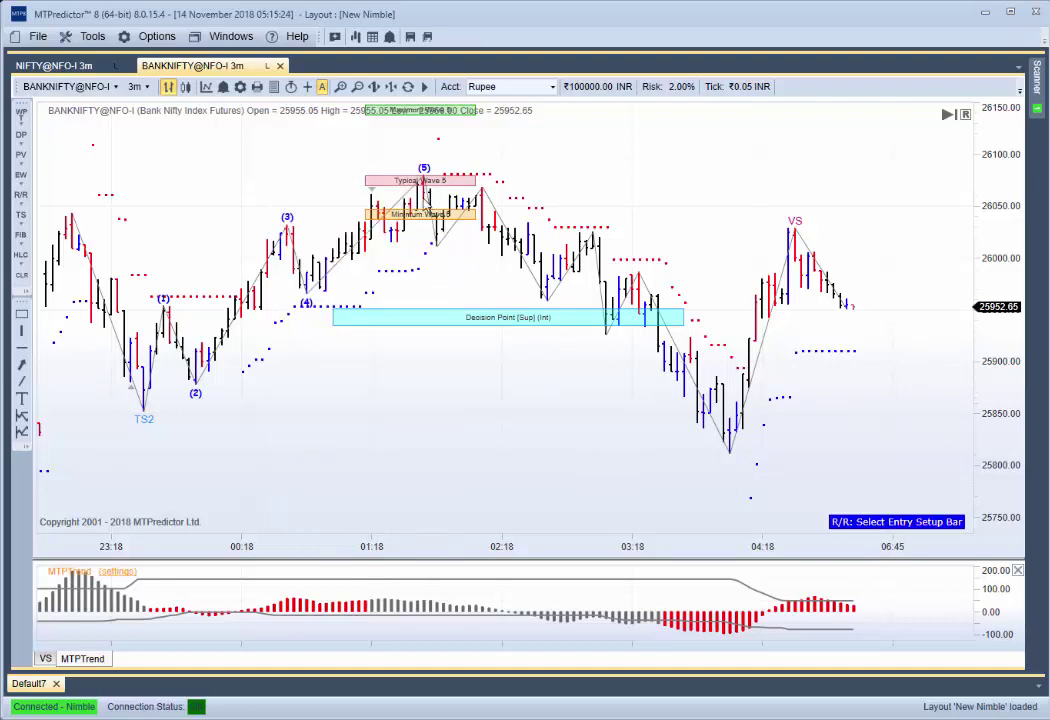
left_click(350, 166)
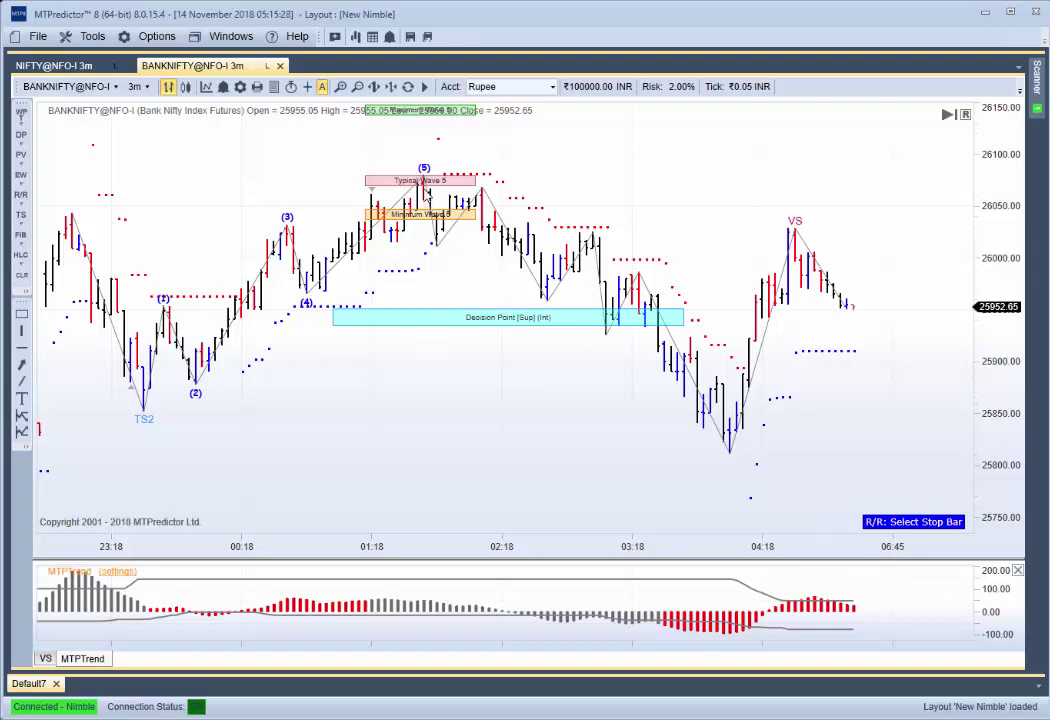
left_click(425, 193)
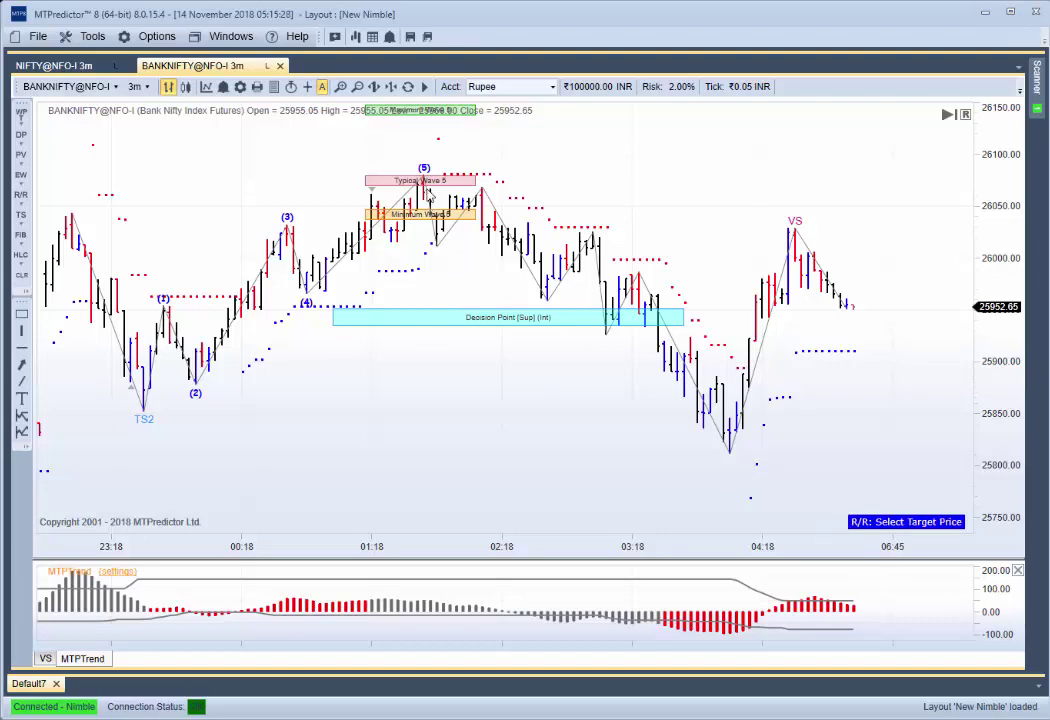
left_click(562, 302)
left_click_drag(717, 305, 712, 310)
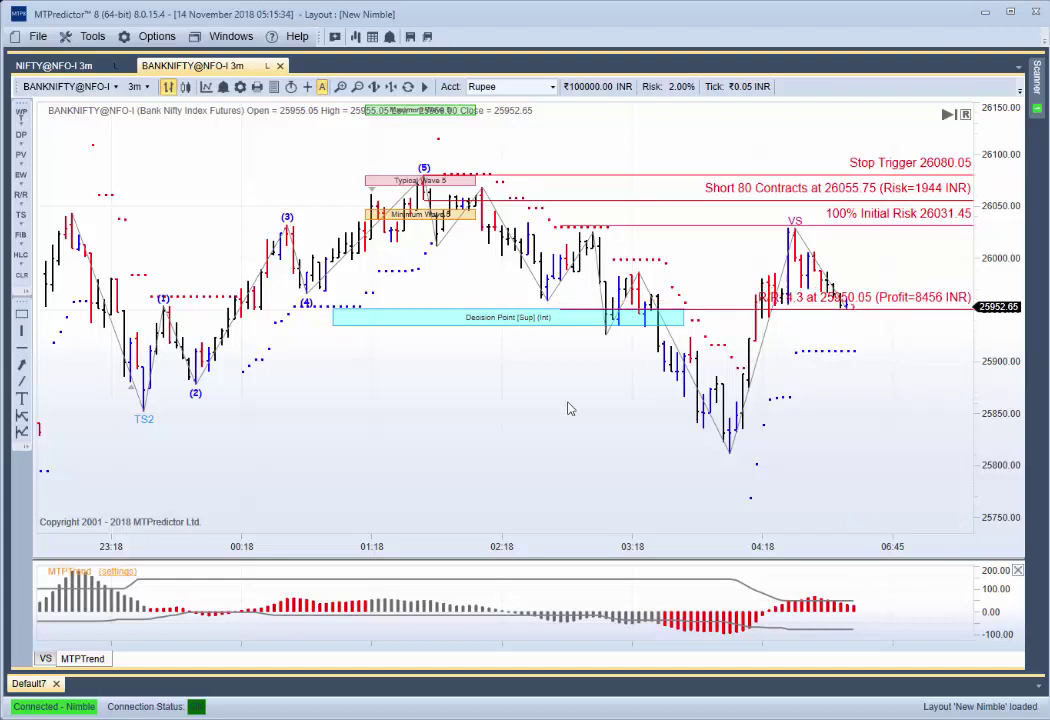
scroll(545, 380, "down", 2)
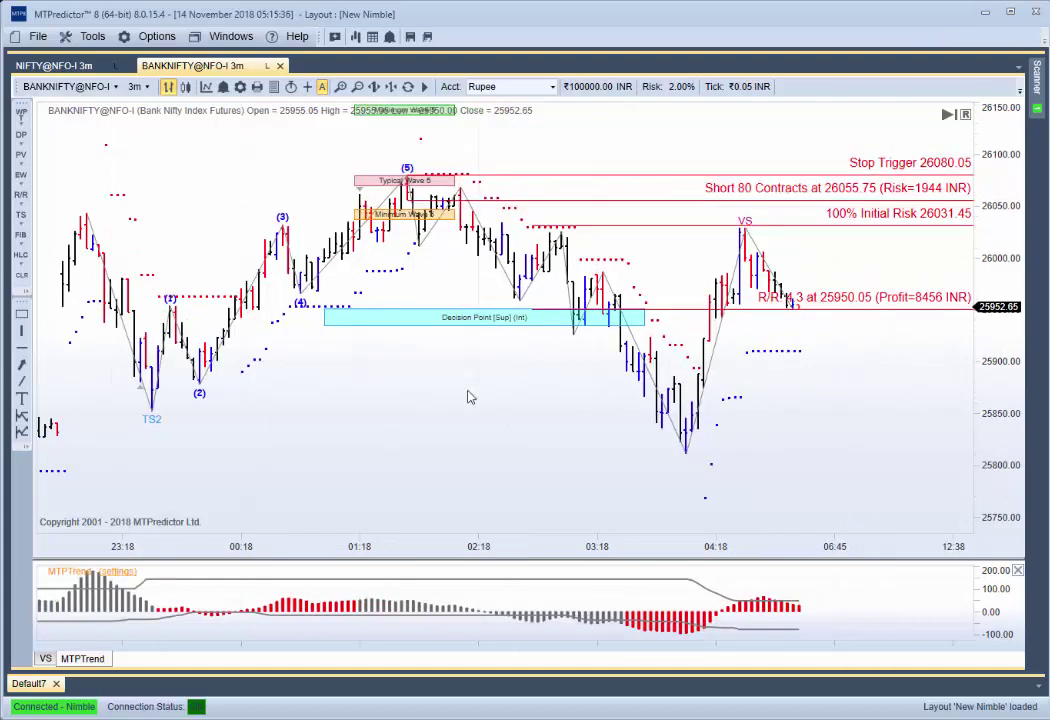
left_click_drag(834, 397, 809, 305)
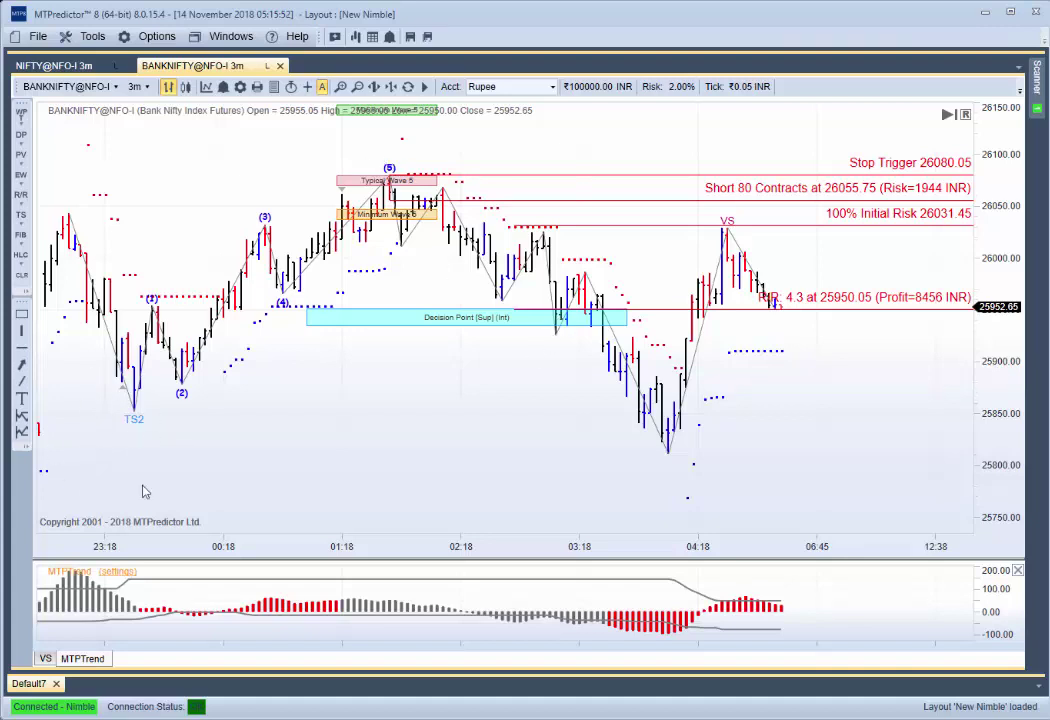
- Place a widened support Decision Point band under the last swing low
right_click(135, 418)
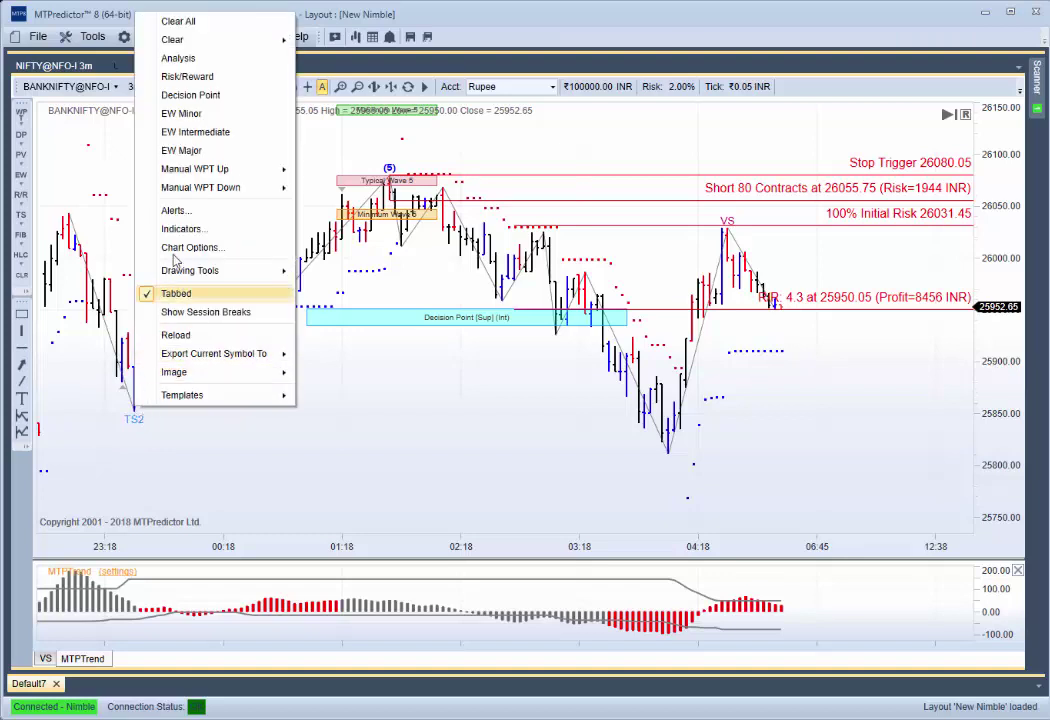
left_click(188, 97)
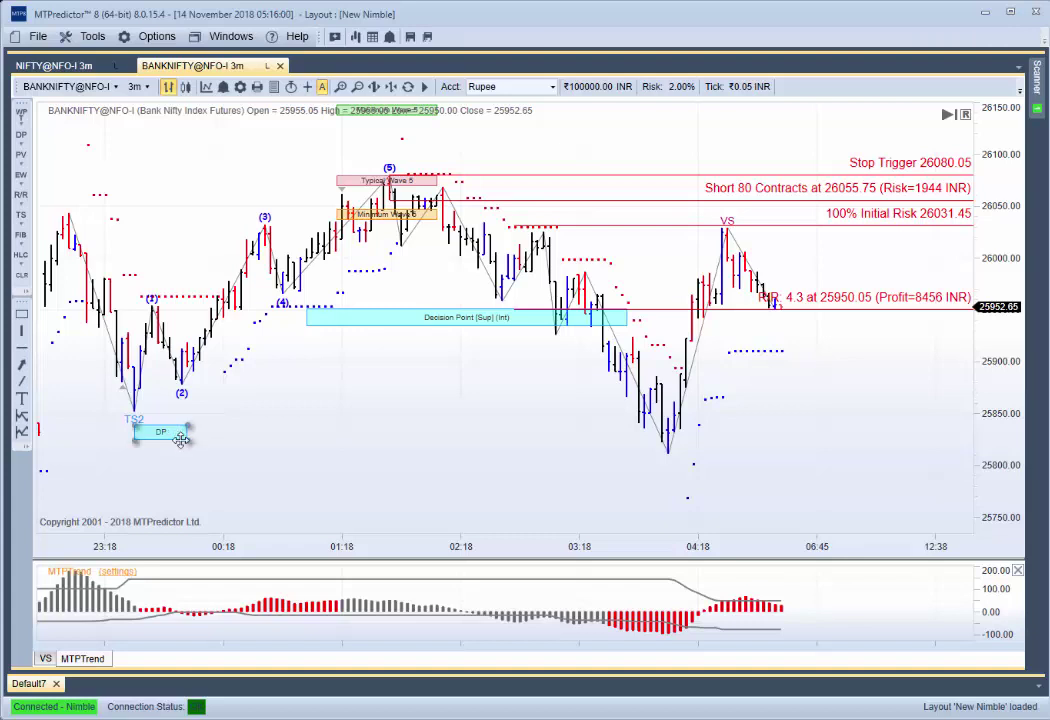
left_click_drag(188, 437, 437, 484)
left_click_drag(368, 432, 638, 497)
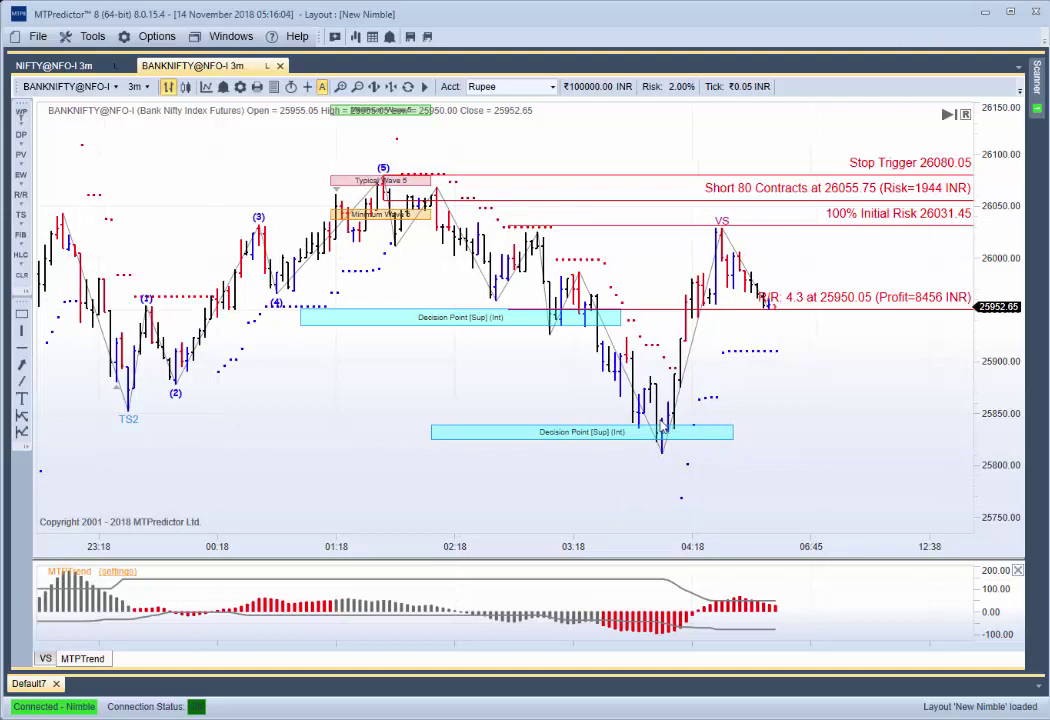
- Drag the short's profit target onto the new band at 25841.05 for R/R 8.8
left_click_drag(727, 316, 748, 426)
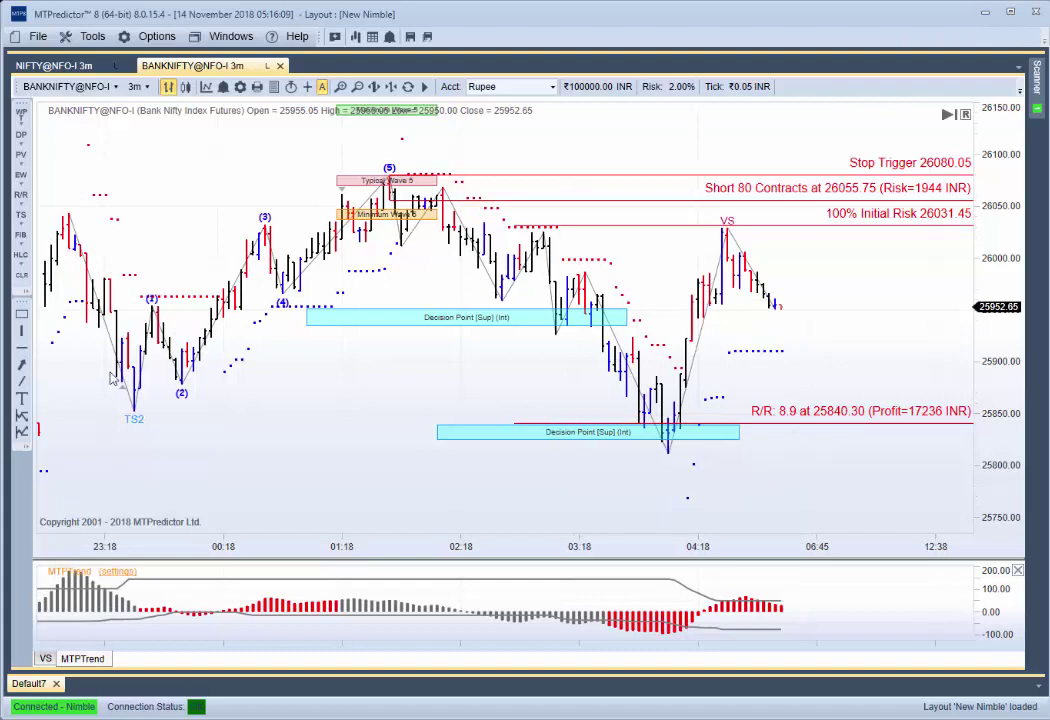
left_click_drag(753, 426, 724, 306)
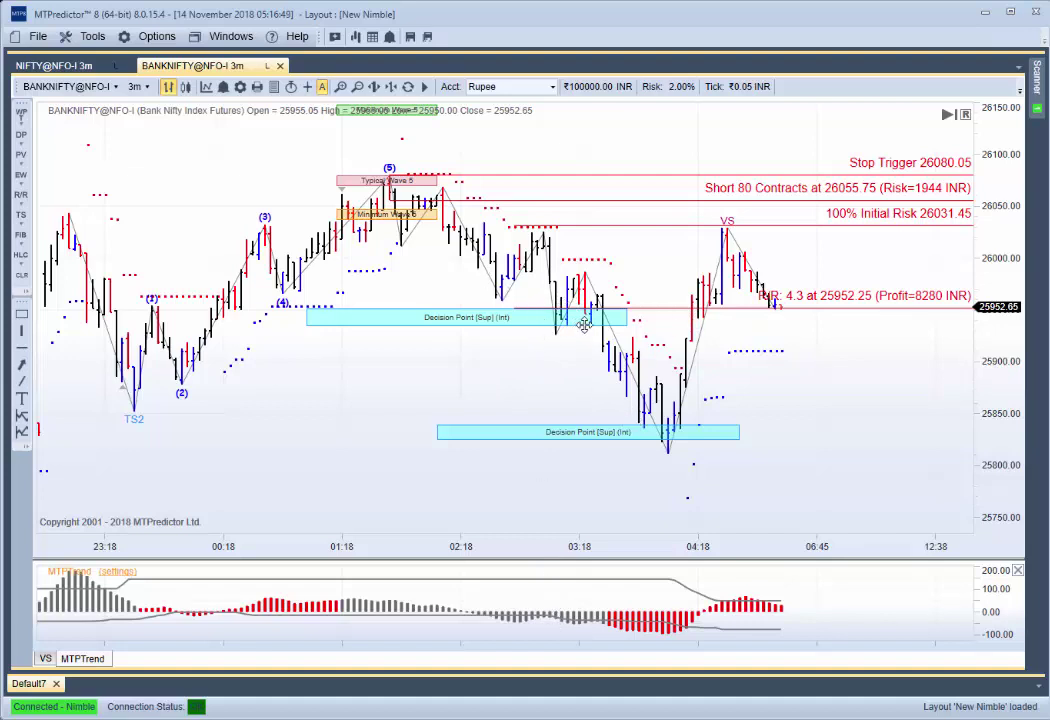
left_click_drag(540, 307, 673, 433)
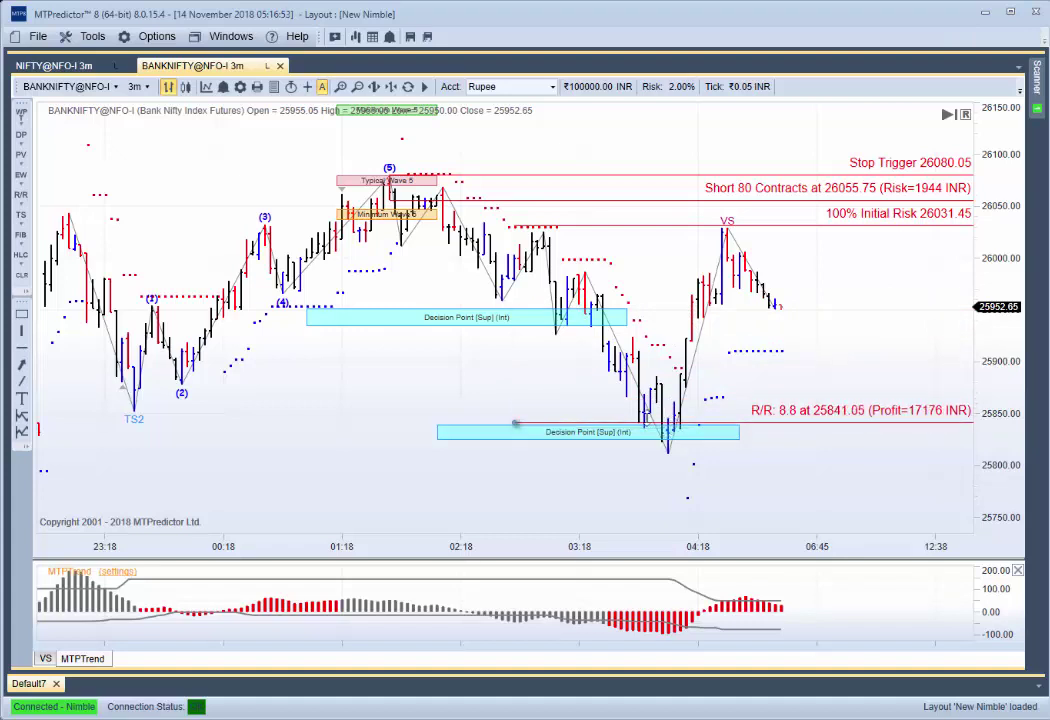
- Clear all analysis drawings from the chart
right_click(370, 319)
mouse_move(489, 10)
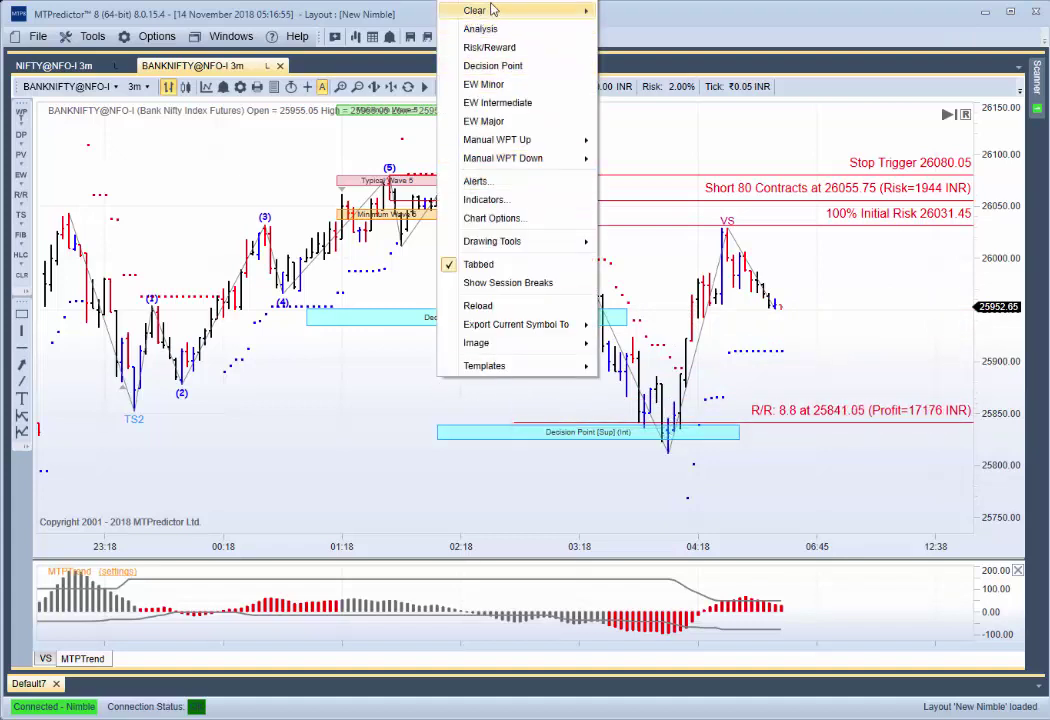
left_click(420, 14)
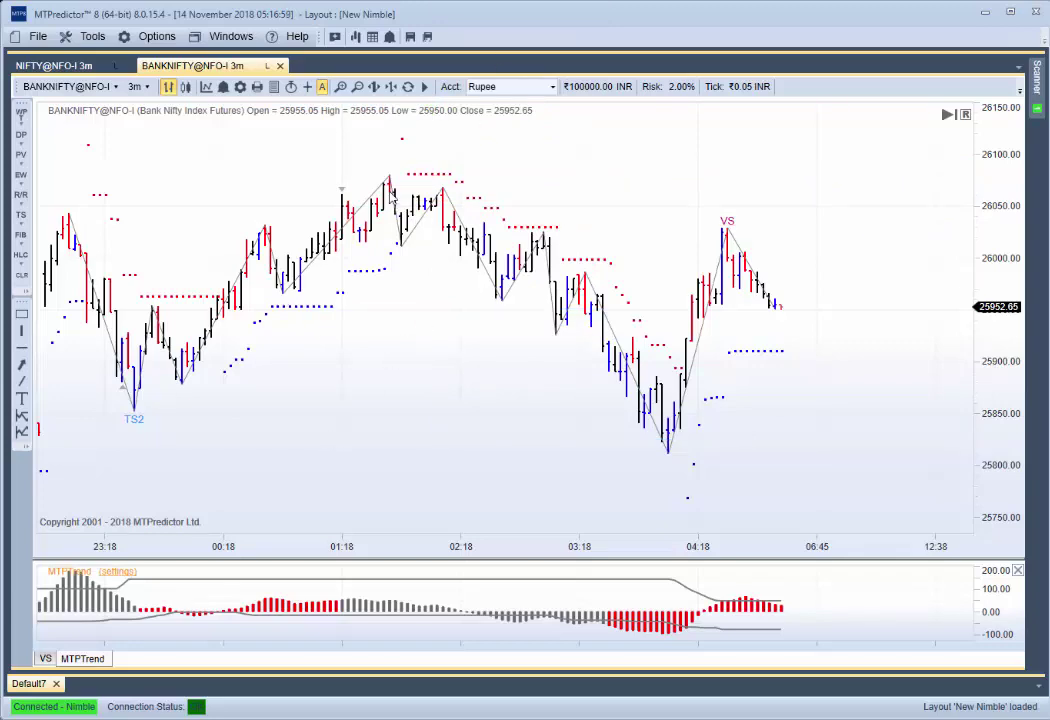
- Start bar replay and rewind it to the bar near 00:48, hiding later bars
scroll(300, 410, "up", 5)
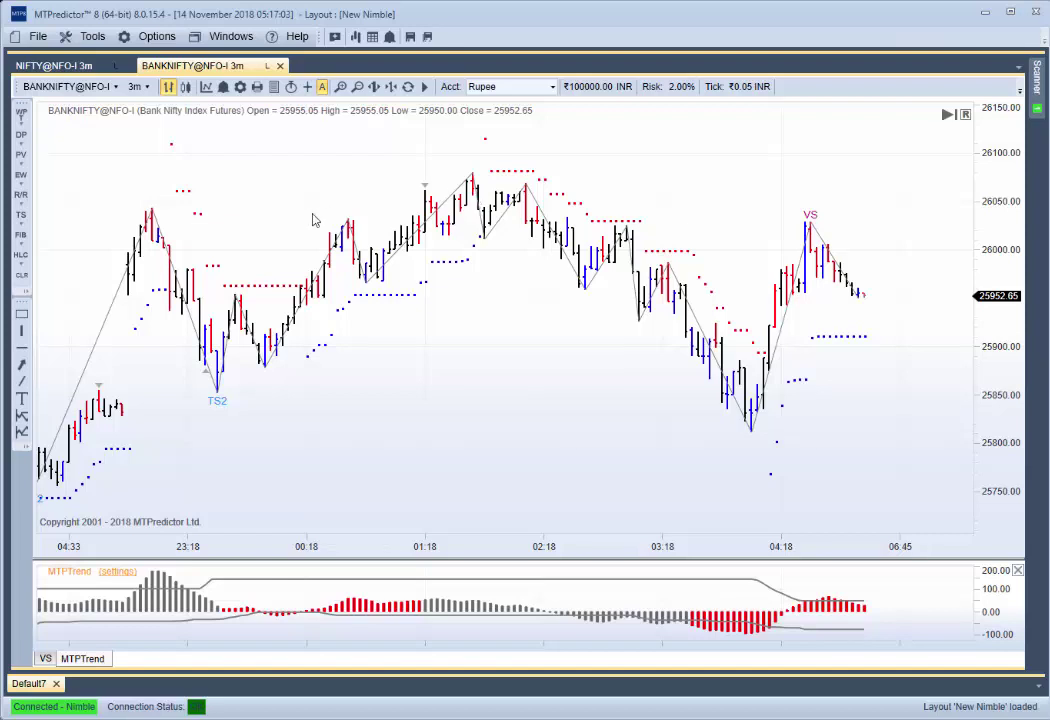
left_click(424, 87)
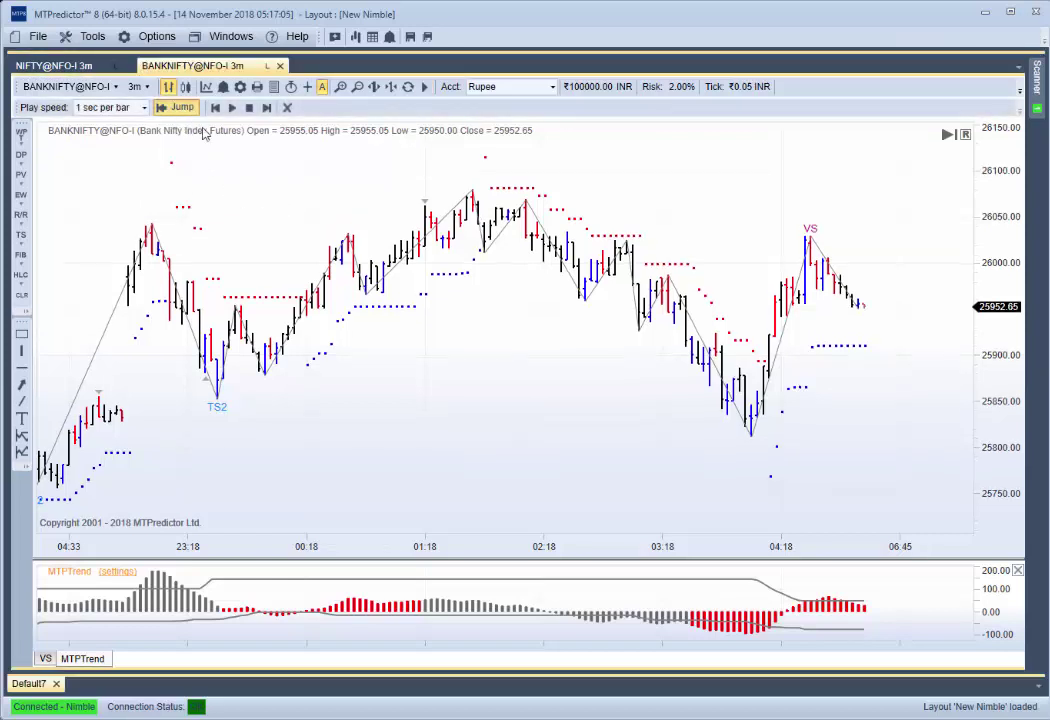
left_click(398, 270)
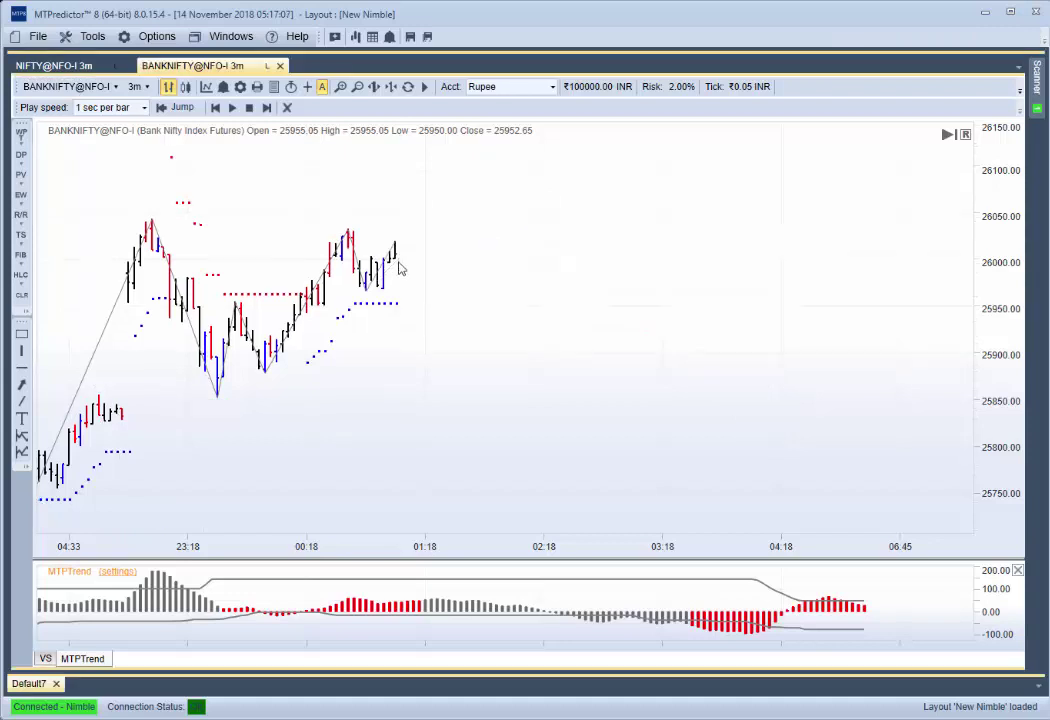
scroll(403, 505, "up", 2)
left_click_drag(410, 485, 556, 410)
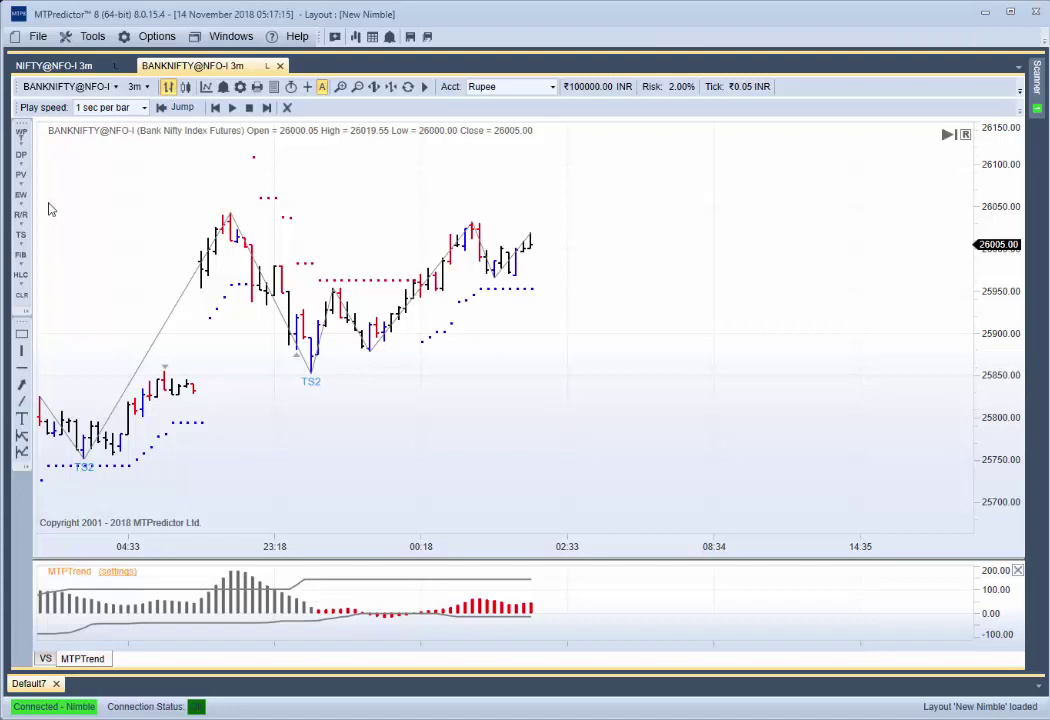
- Project an upward Wave 5 target from the wave 1 start, wave 3 end and wave 4 end
left_click(17, 139)
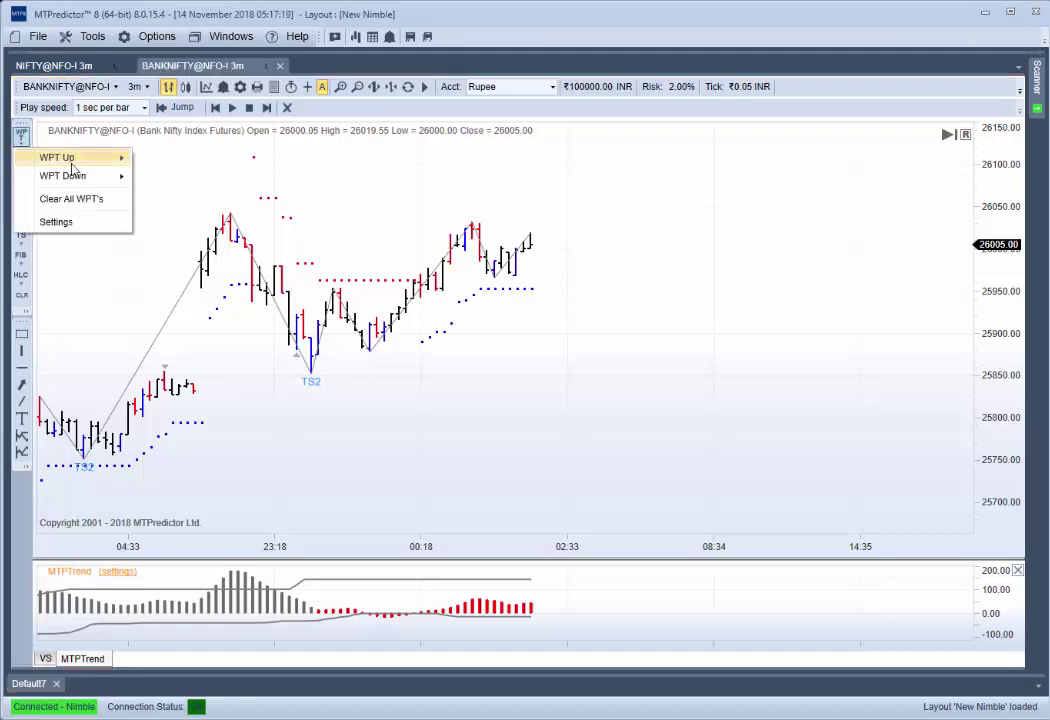
mouse_move(71, 164)
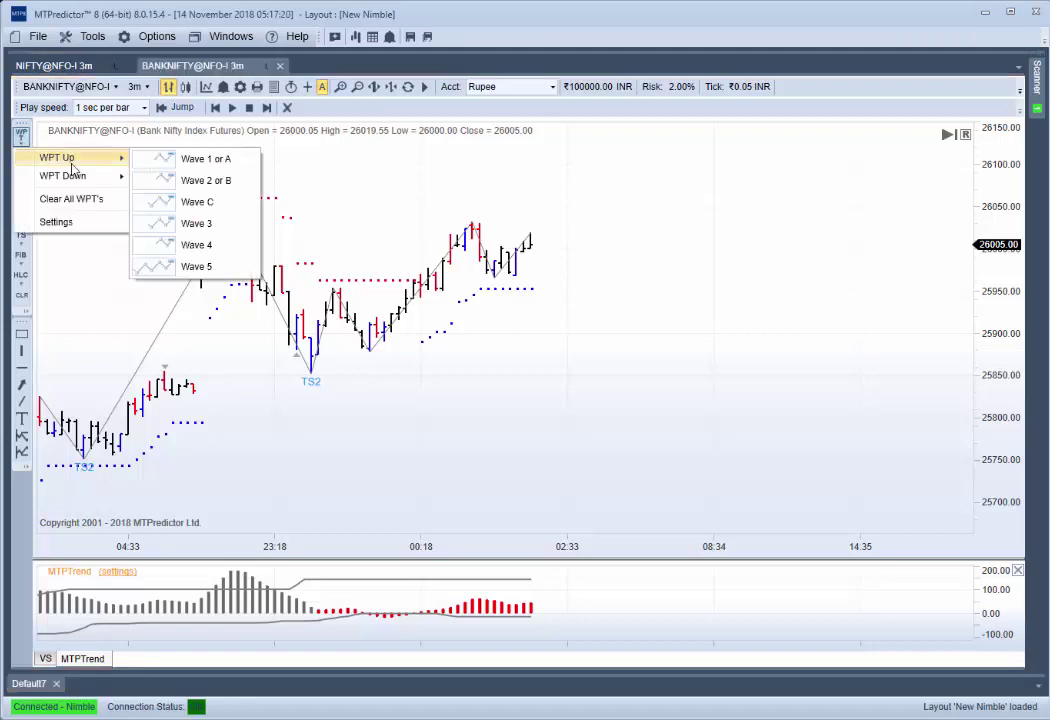
left_click(158, 272)
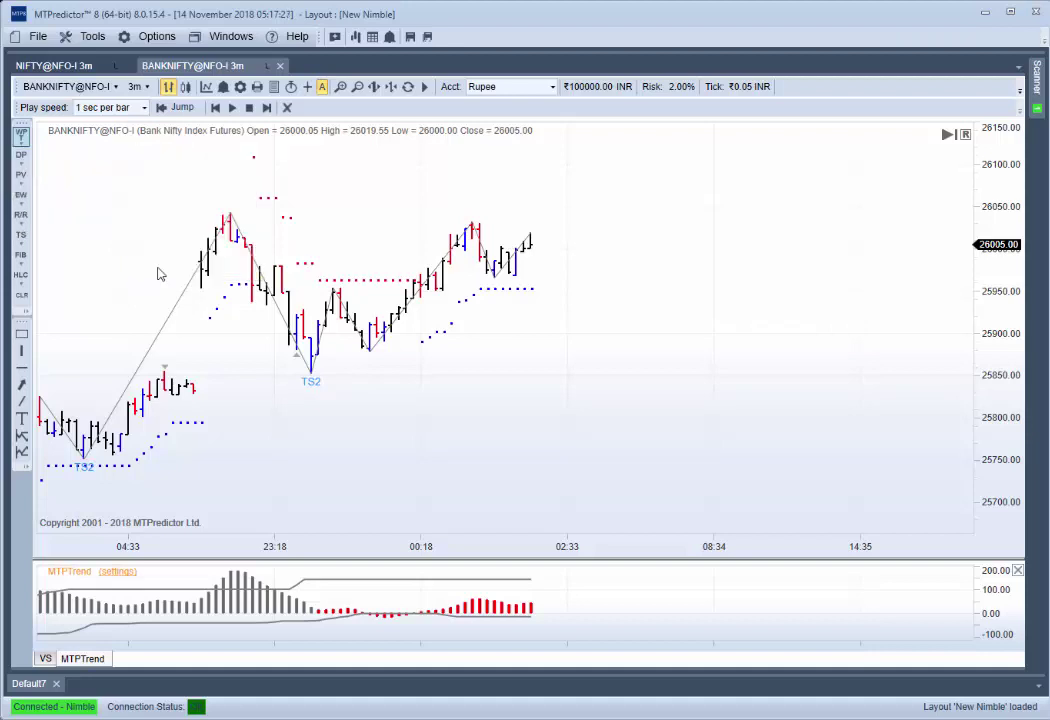
left_click(314, 363)
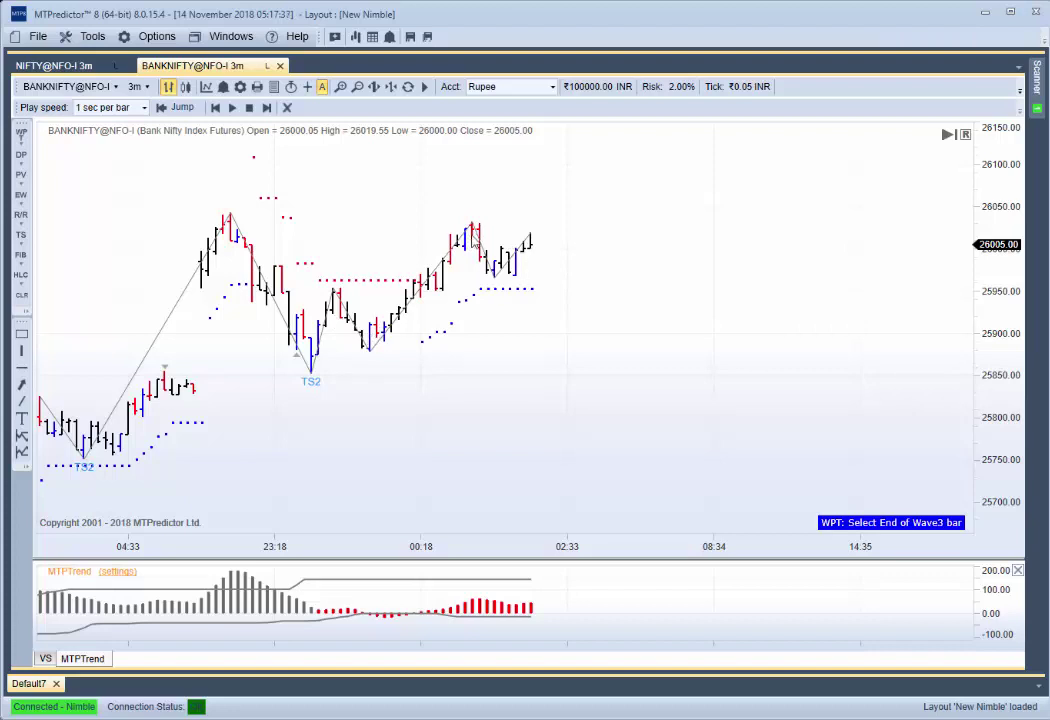
left_click(475, 246)
left_click(497, 268)
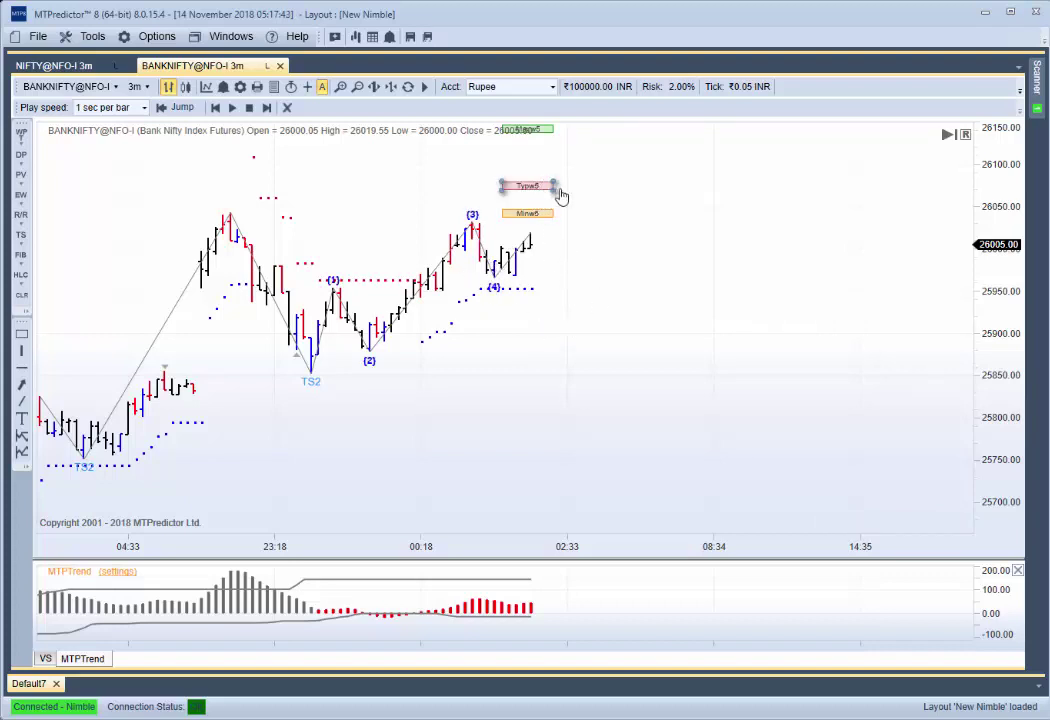
left_click_drag(557, 197, 677, 291)
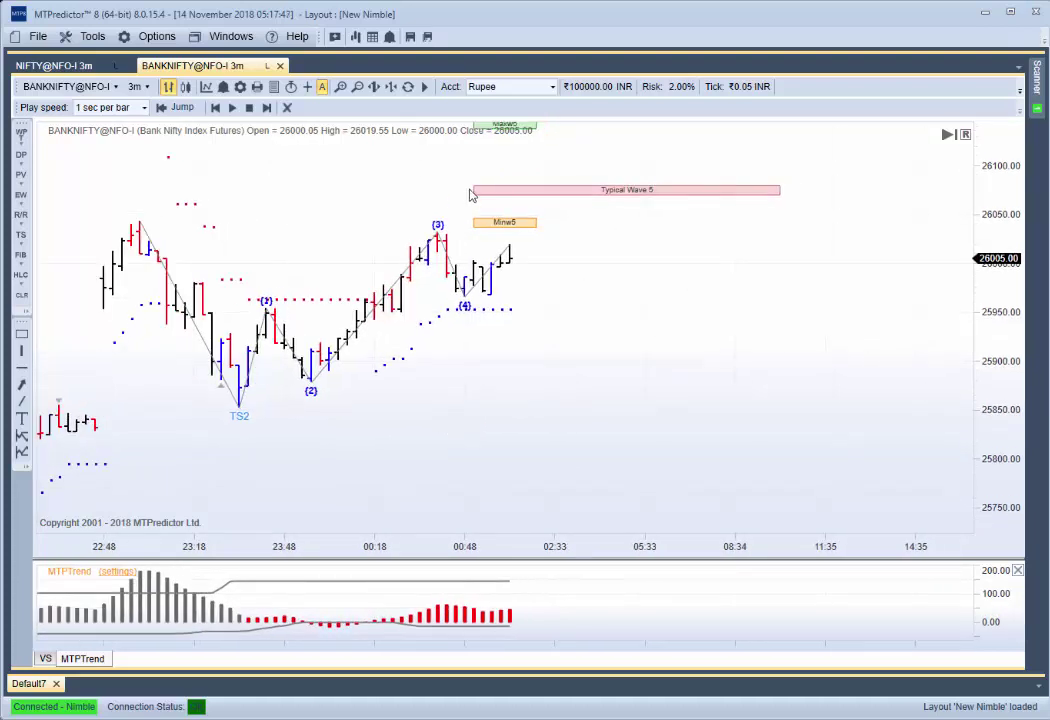
- Replay twelve bars forward until price closes at 26063.05 inside the Typical Wave 5 zone
left_click(266, 107)
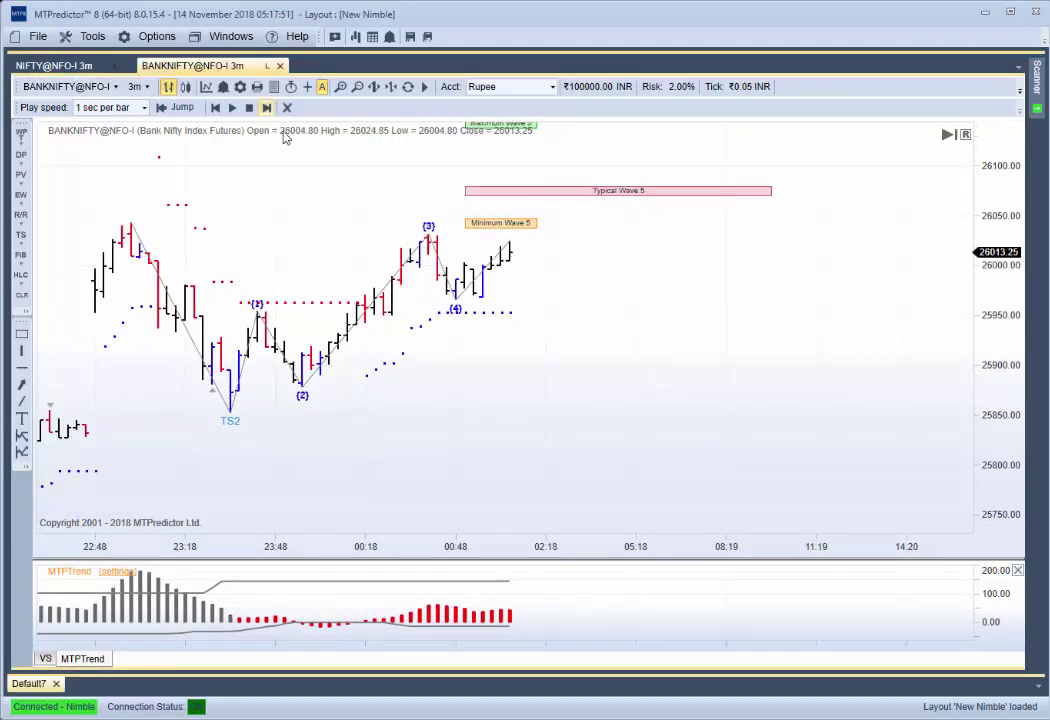
left_click(266, 107)
left_click(266, 107)
left_click(266, 107)
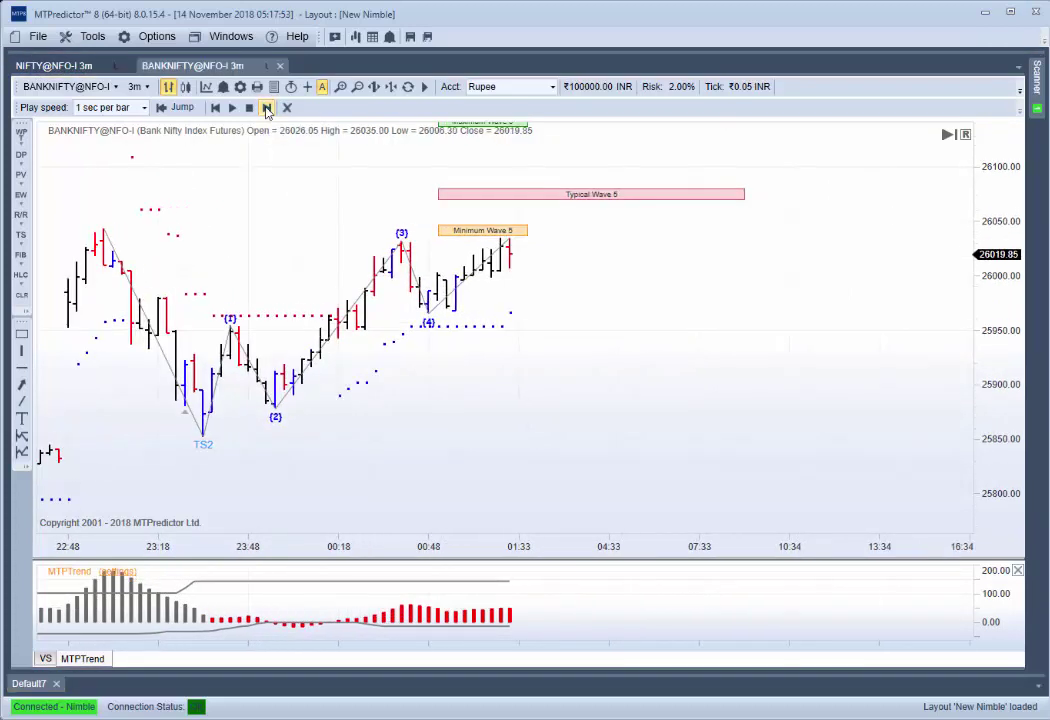
left_click(266, 107)
left_click(266, 107)
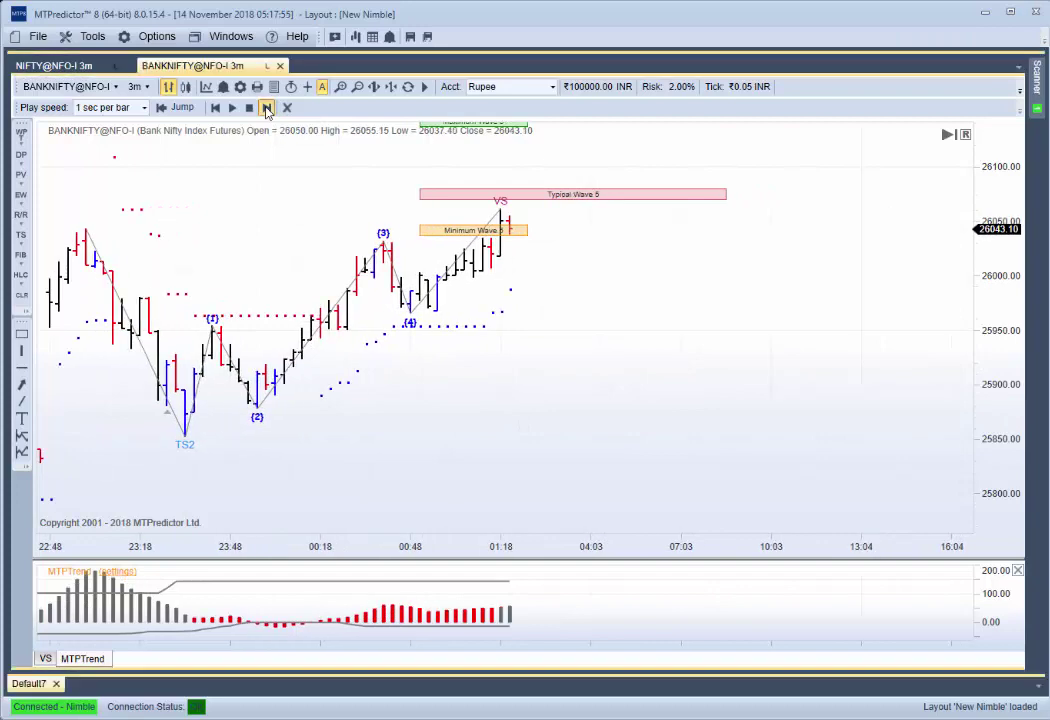
left_click(266, 107)
left_click(266, 107)
left_click(266, 107)
left_click(266, 107)
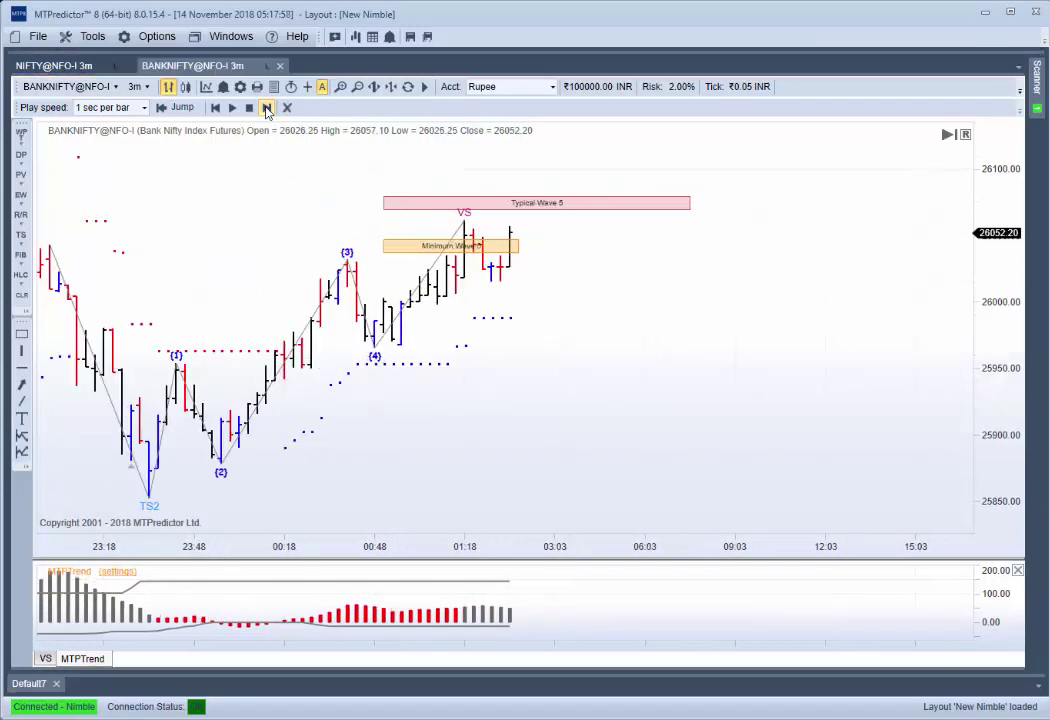
left_click(266, 107)
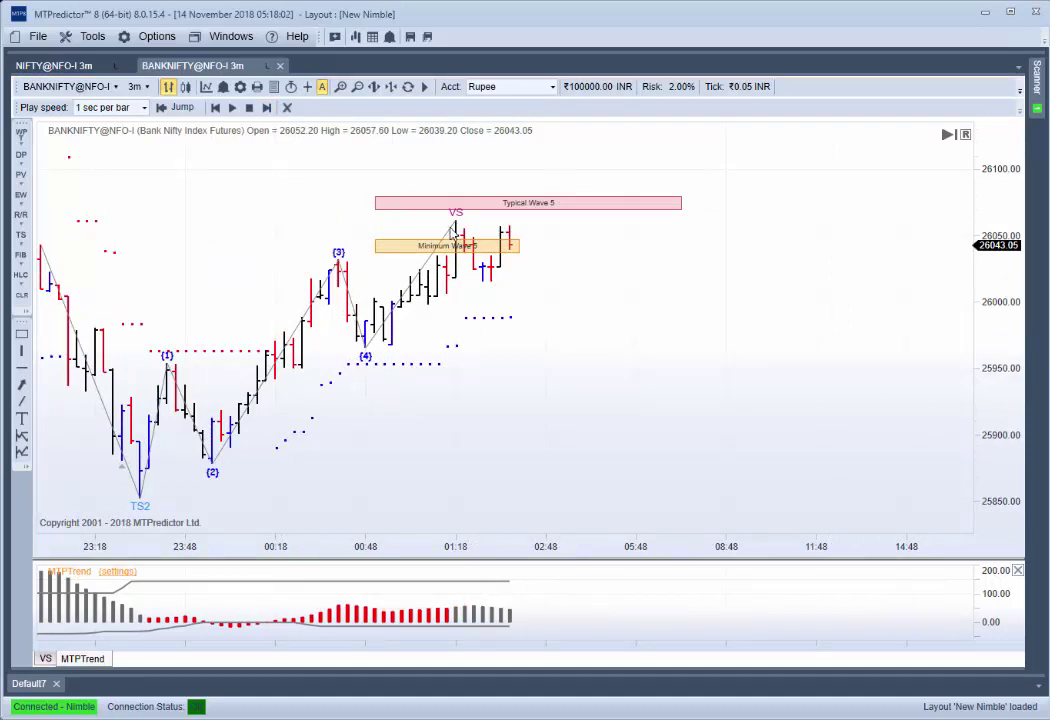
left_click(266, 107)
left_click(266, 107)
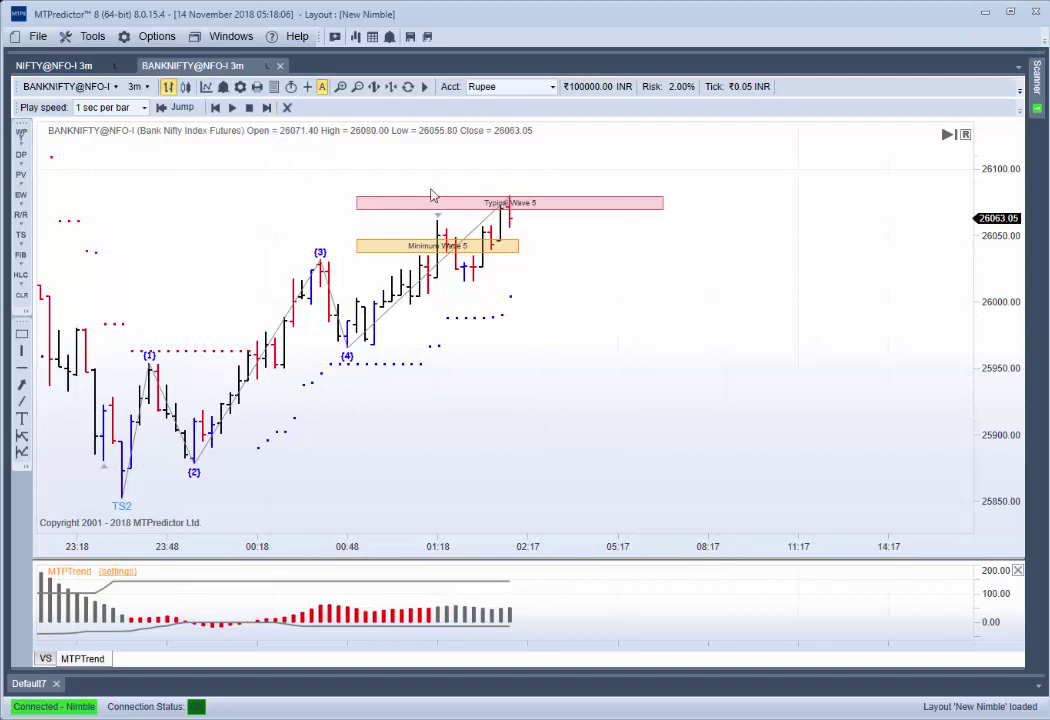
left_click_drag(560, 206, 515, 206)
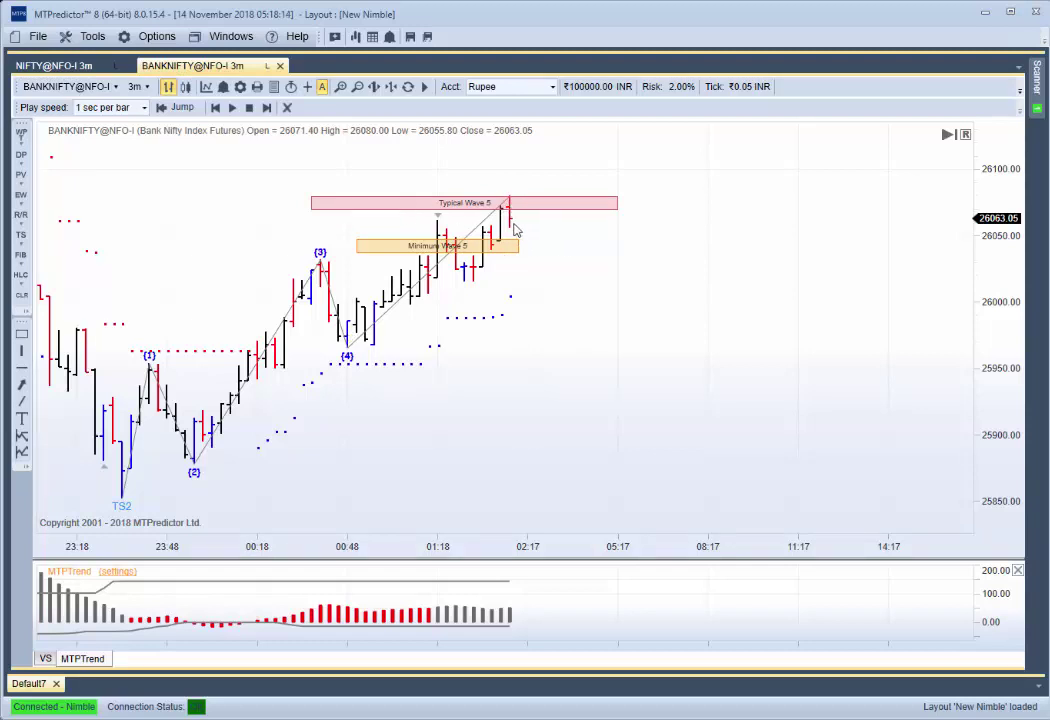
- Replace the manual projection with EW Intermediate labels and a support Decision Point band
right_click(533, 175)
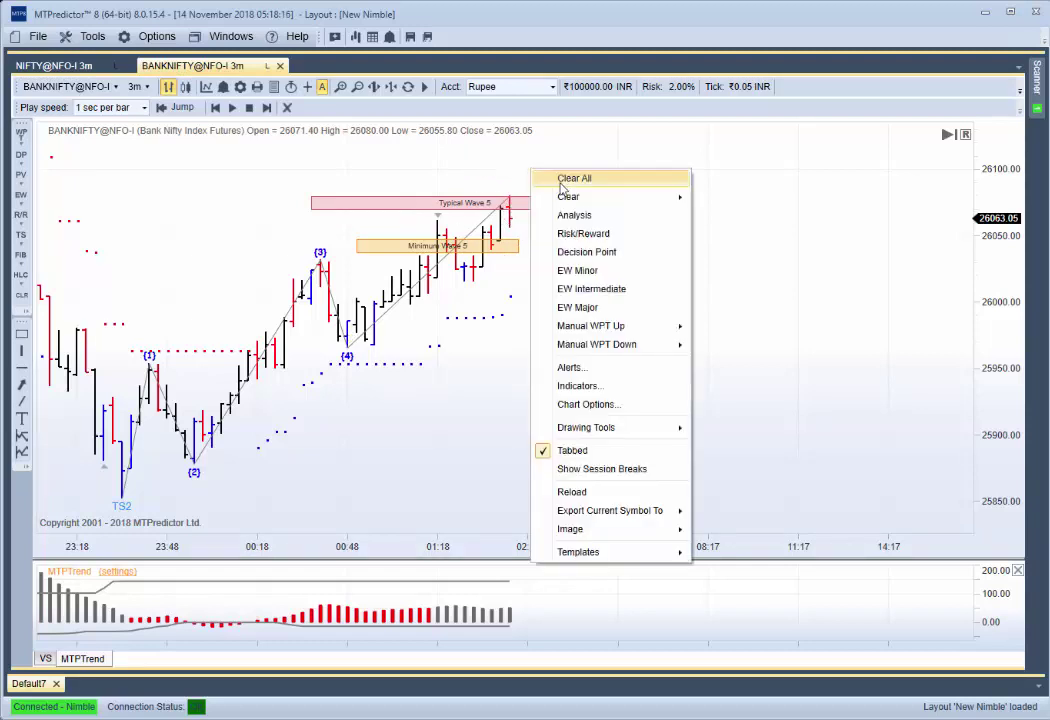
left_click(572, 176)
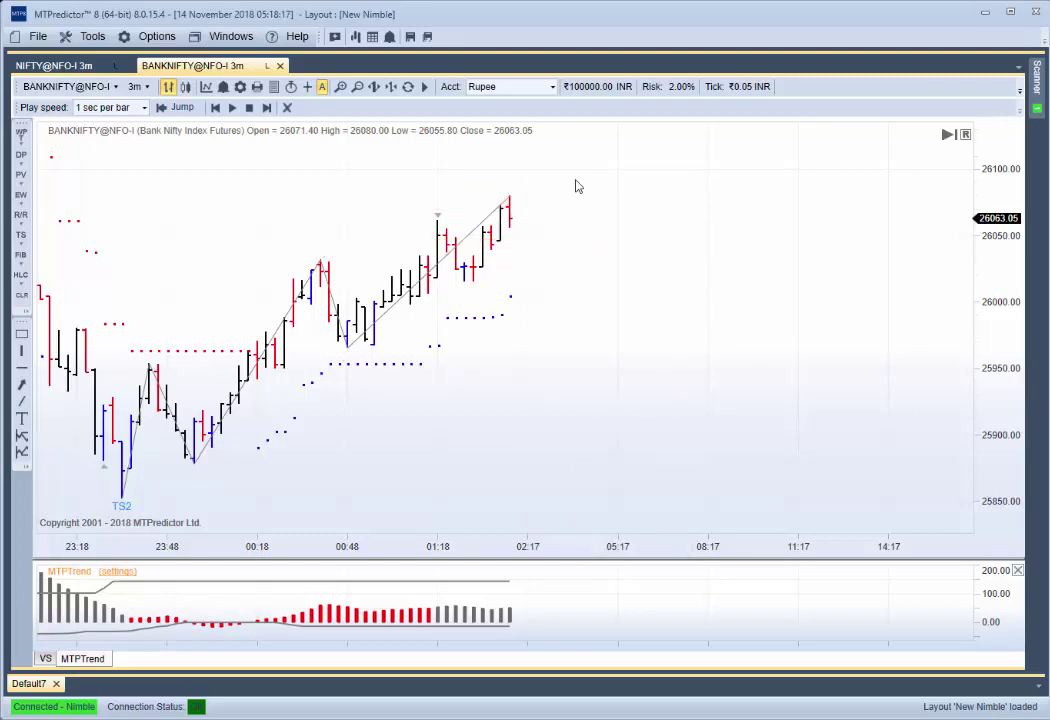
right_click(515, 205)
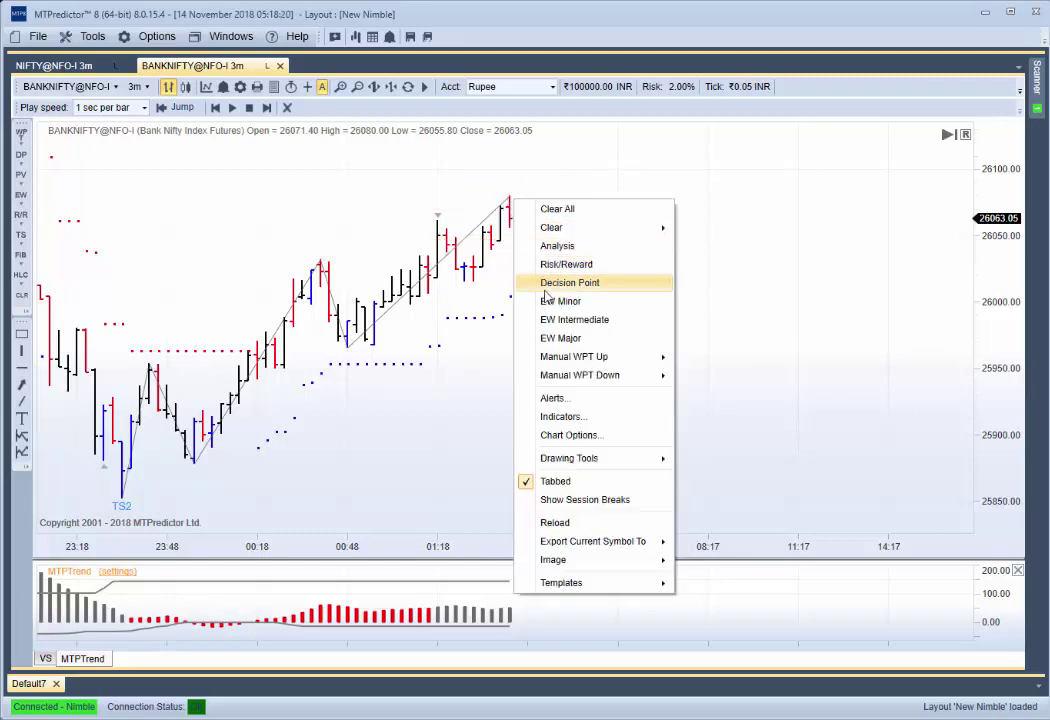
left_click(565, 321)
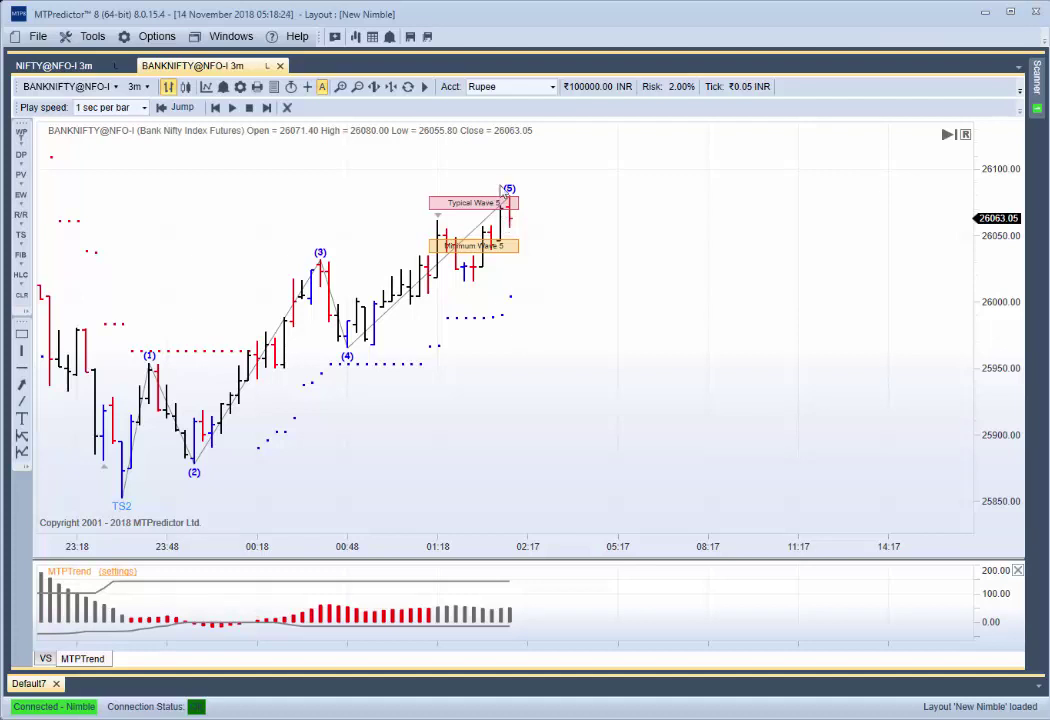
right_click(350, 328)
left_click(422, 404)
- Plot a short of 80 contracts at 26055.75 with target 25951.25, R/R 4.3
right_click(572, 271)
left_click(612, 328)
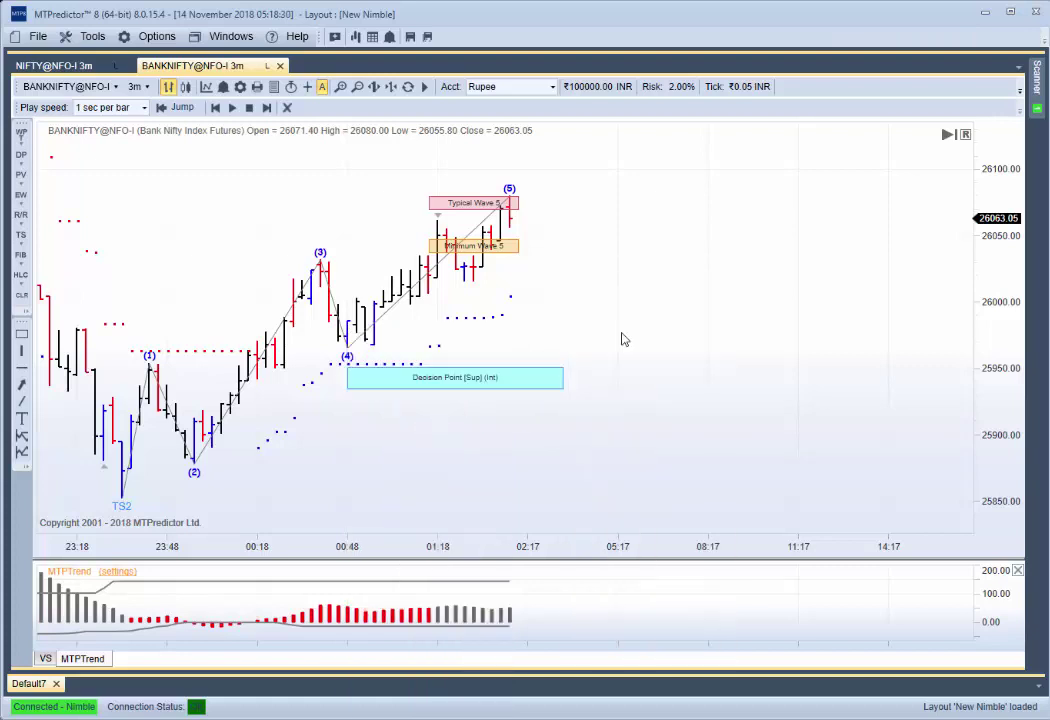
left_click(514, 226)
left_click(514, 226)
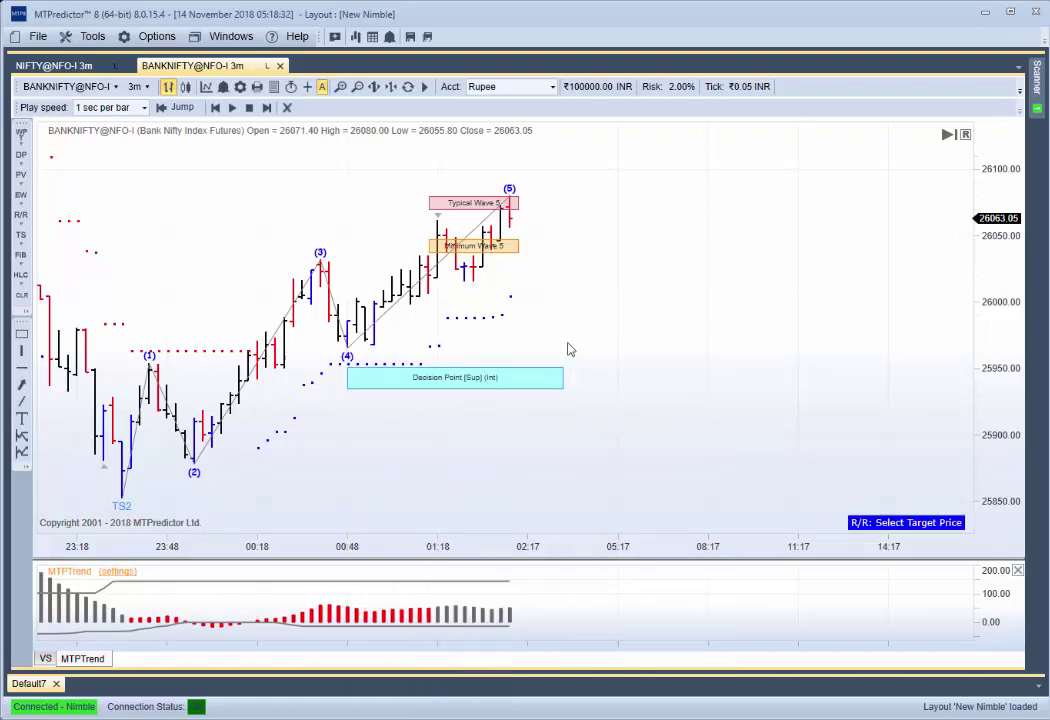
left_click(580, 375)
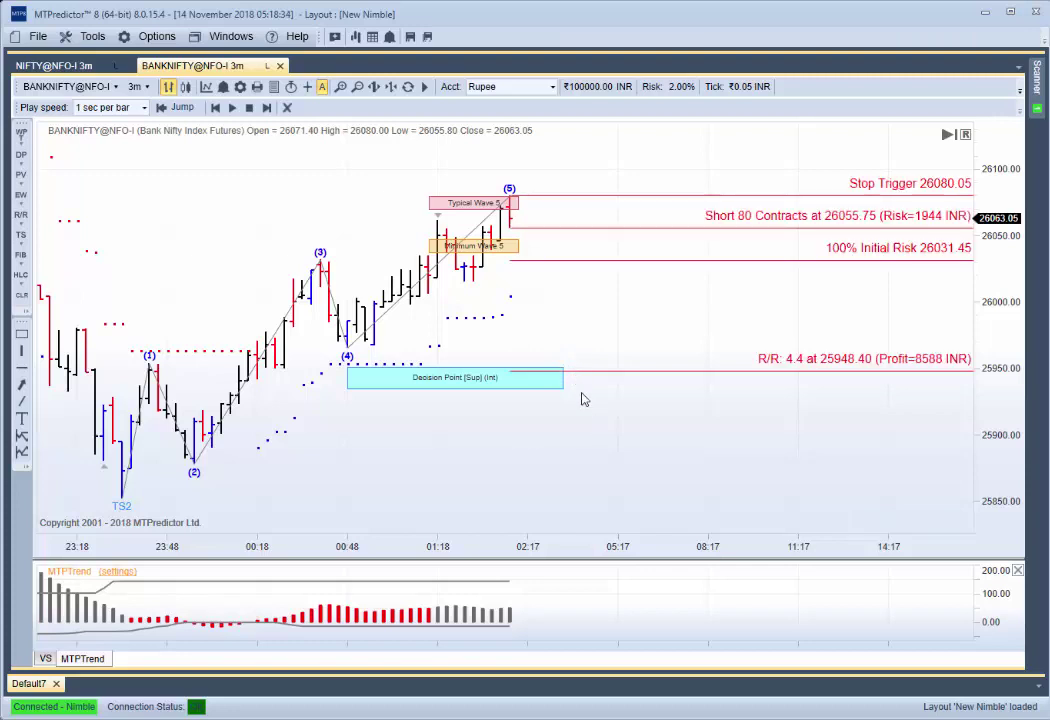
left_click_drag(590, 371, 602, 368)
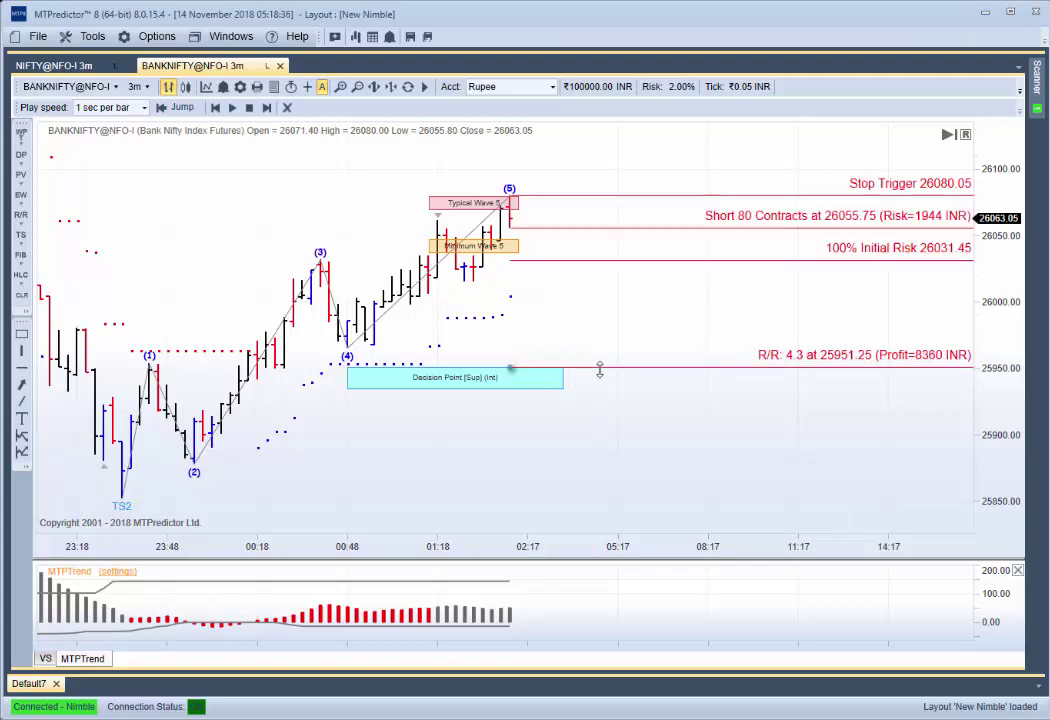
scroll(367, 403, "down", 1)
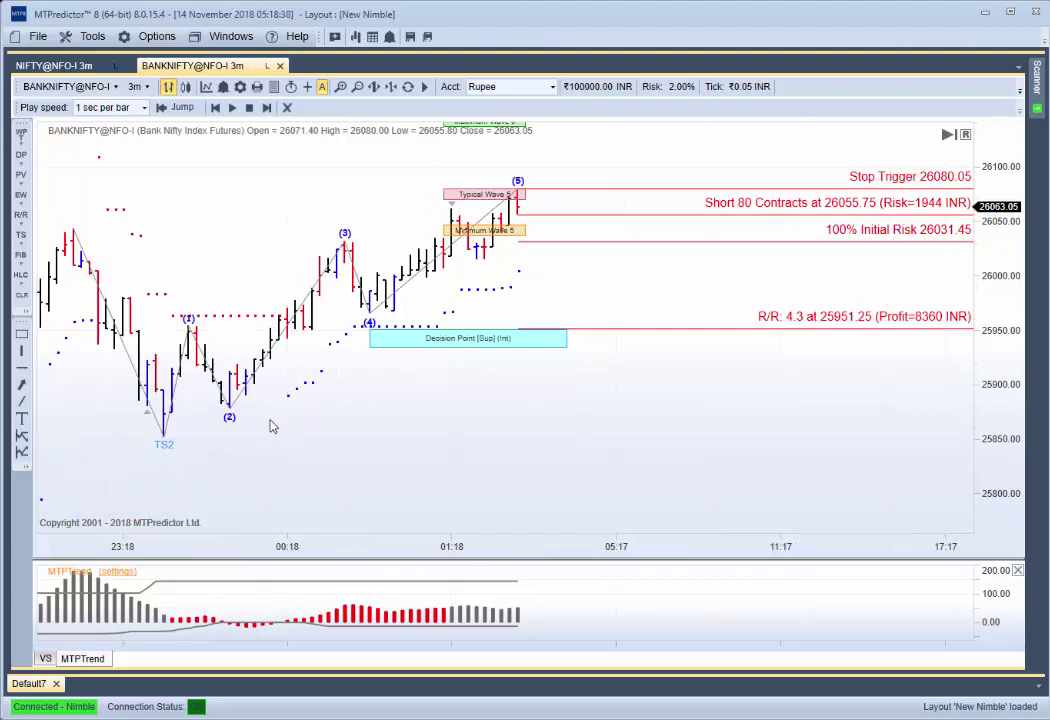
- Place a lower support Decision Point band and drop the short's target to 25838.30 (R/R 8.9)
right_click(165, 425)
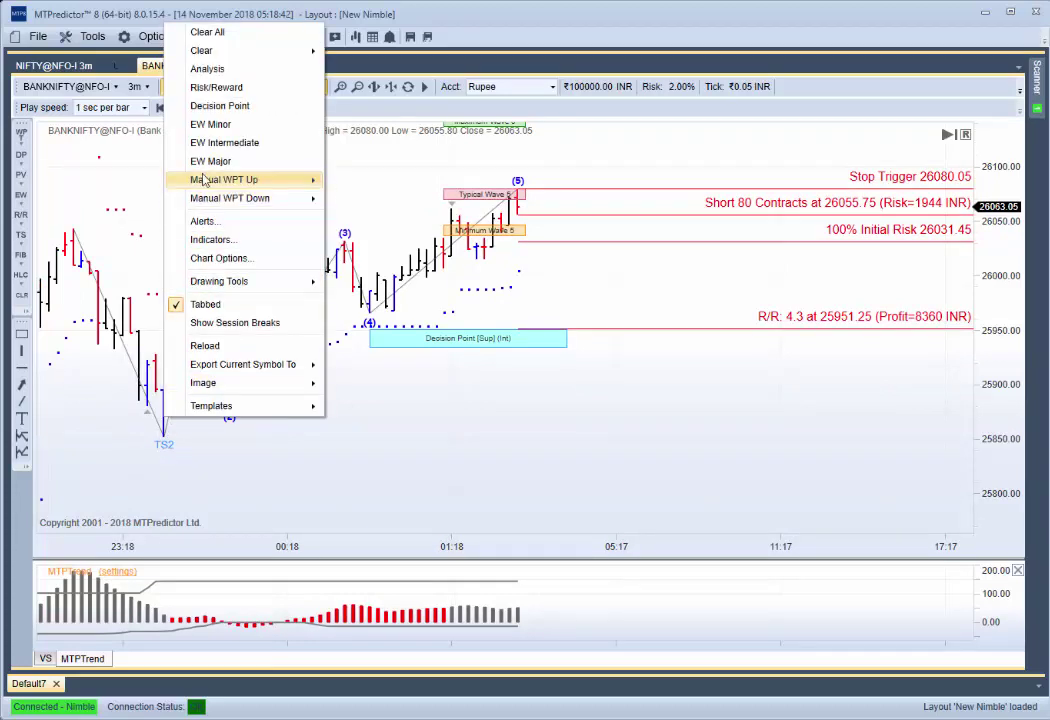
left_click(228, 110)
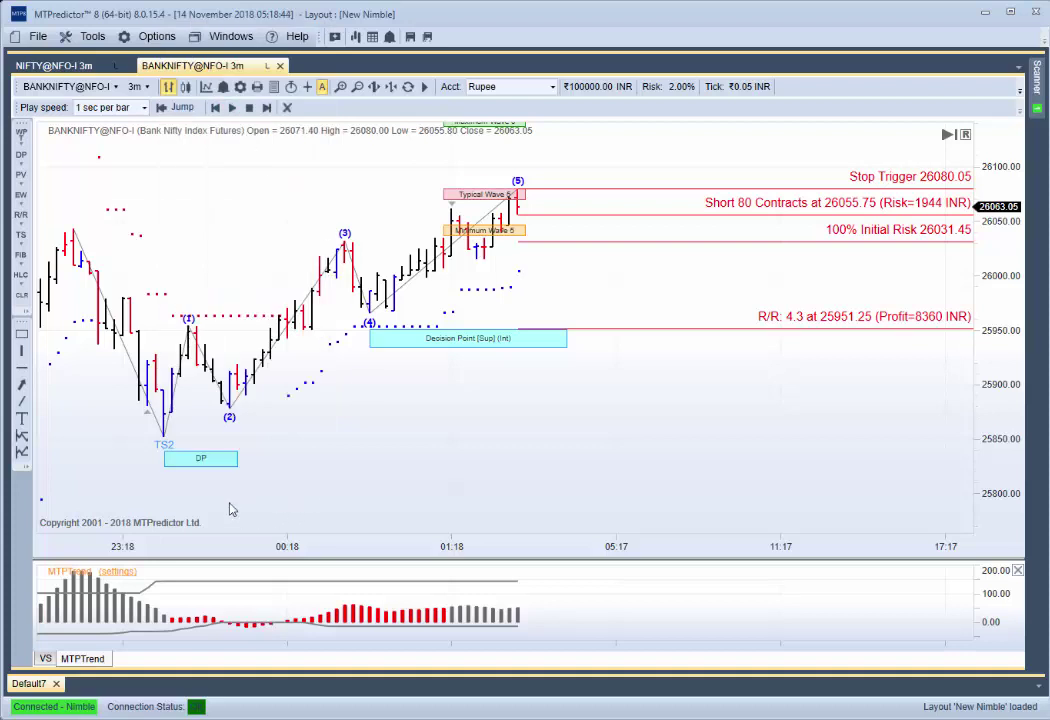
left_click_drag(215, 459, 706, 462)
left_click_drag(684, 328, 707, 454)
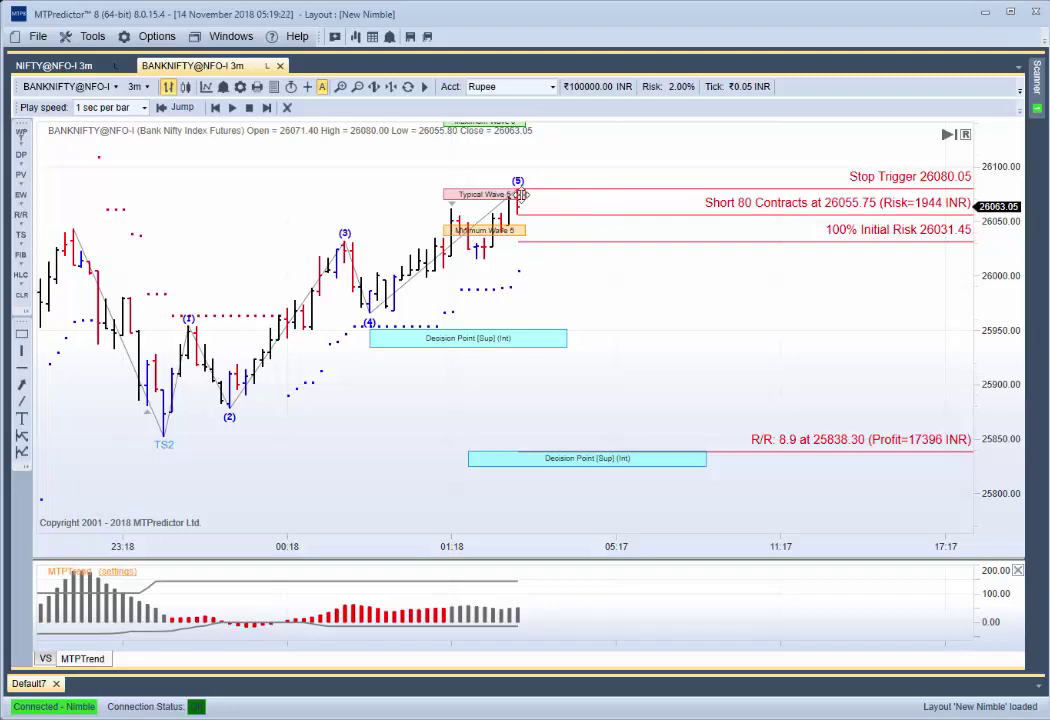
- Clear all analysis drawings and close the bar replay to show every bar
right_click(291, 211)
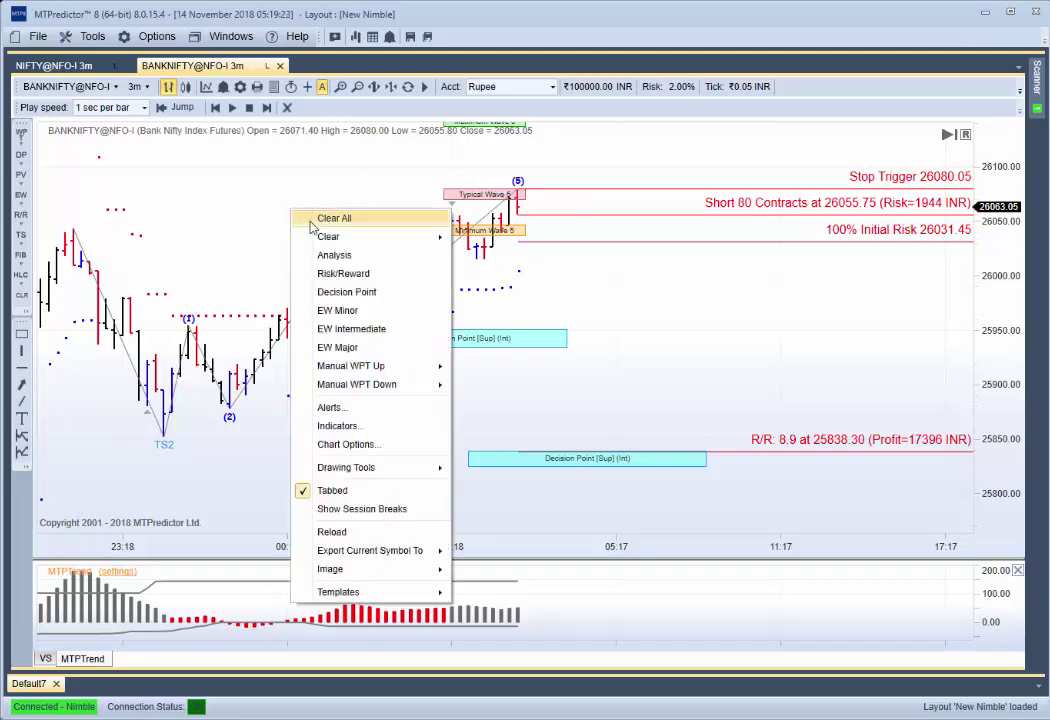
left_click(332, 218)
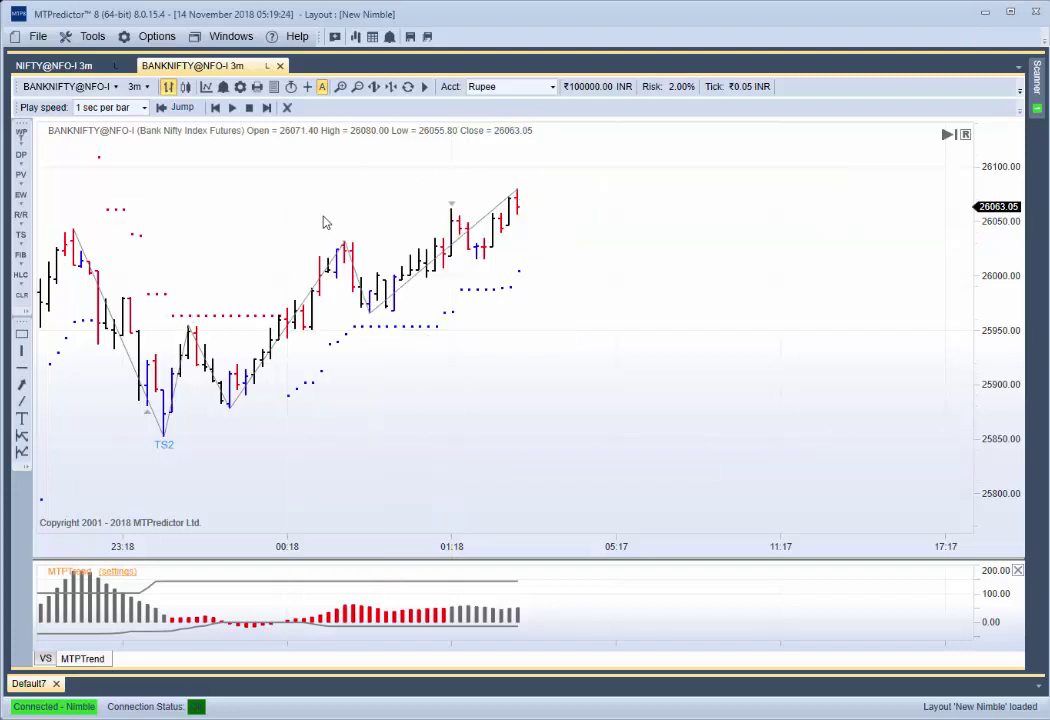
left_click(288, 108)
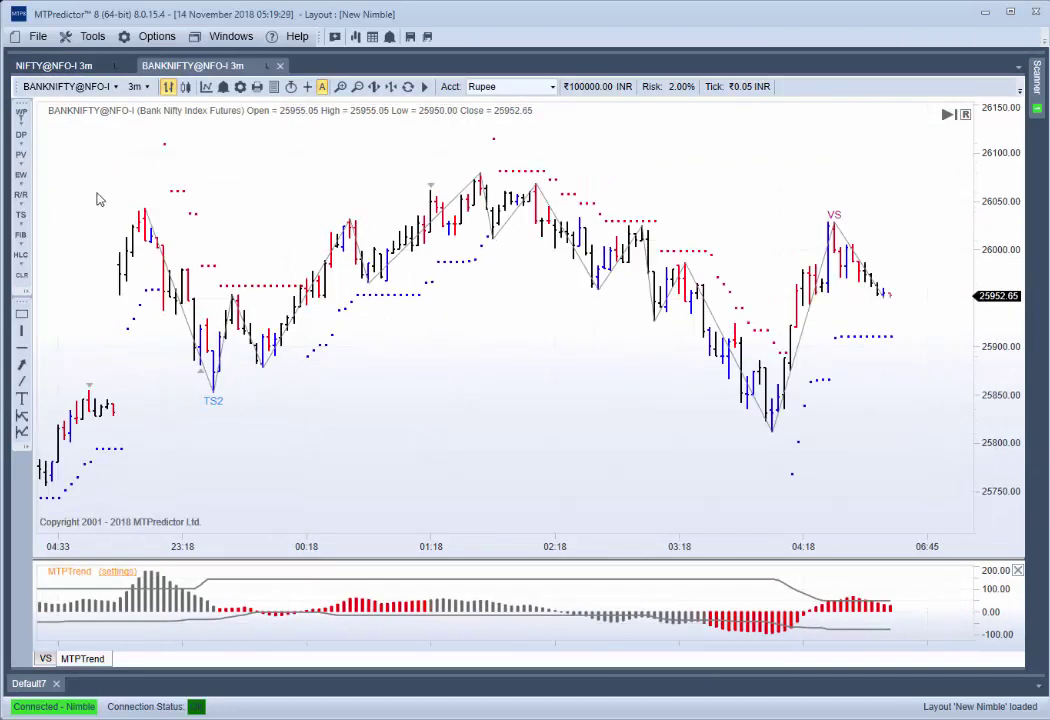
- Switch the Bank Nifty chart to 15-minute bars and bring later bars into view
left_click(142, 92)
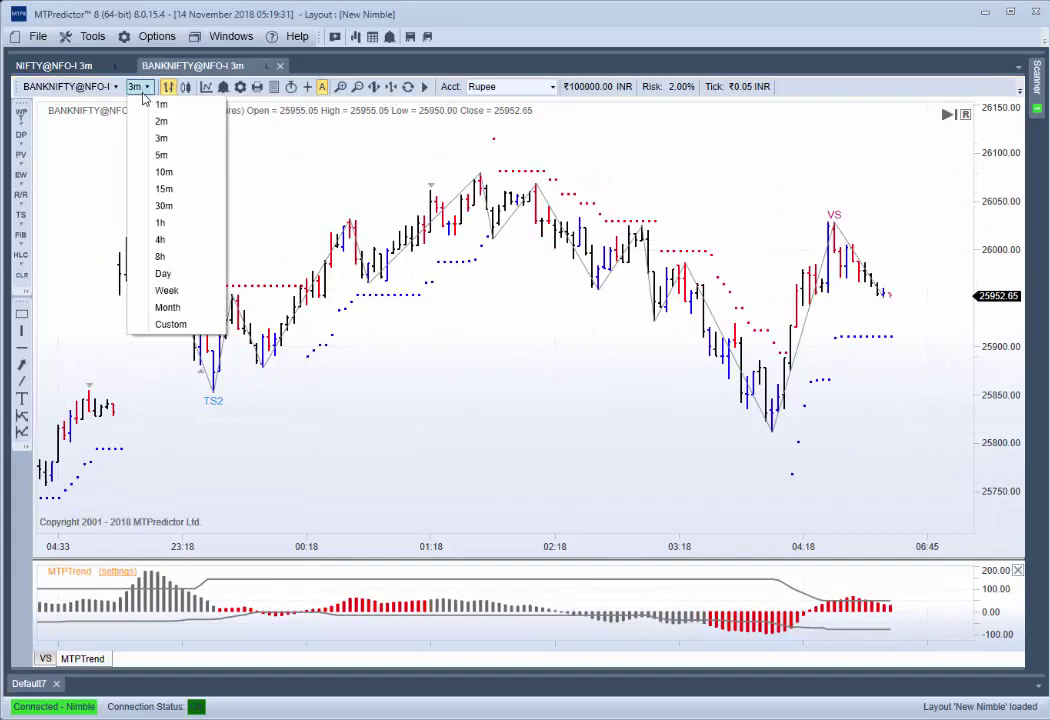
left_click(170, 188)
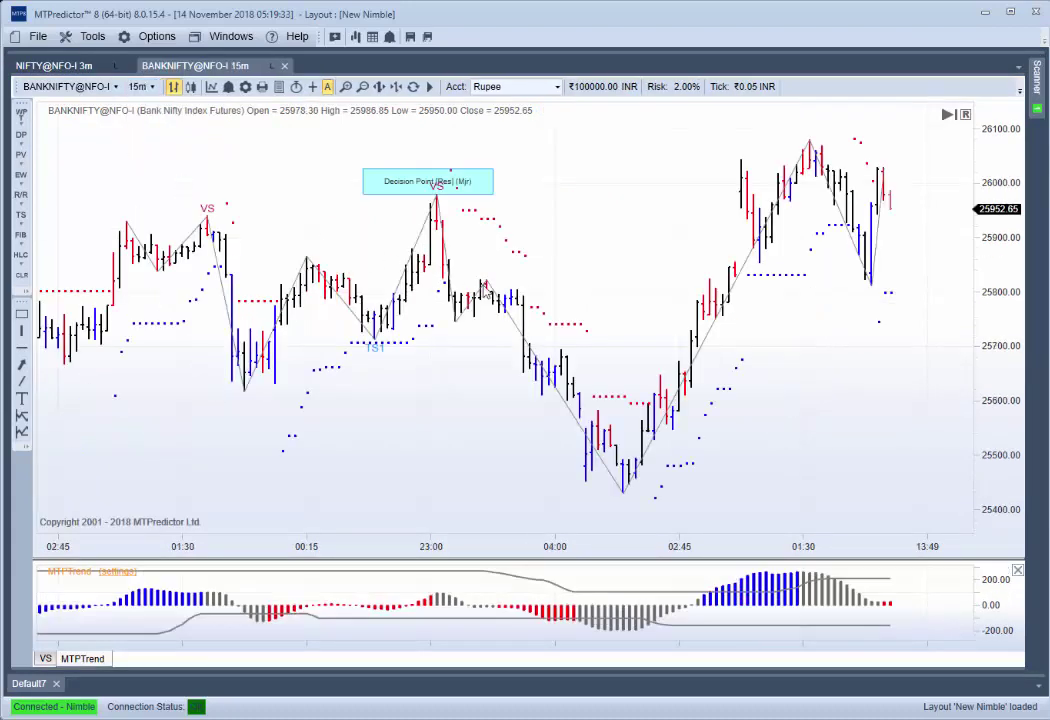
scroll(548, 291, "up", 1)
left_click_drag(661, 283, 524, 262)
- Clear the decision point from the 15-minute Bank Nifty chart with Clear All
right_click(419, 166)
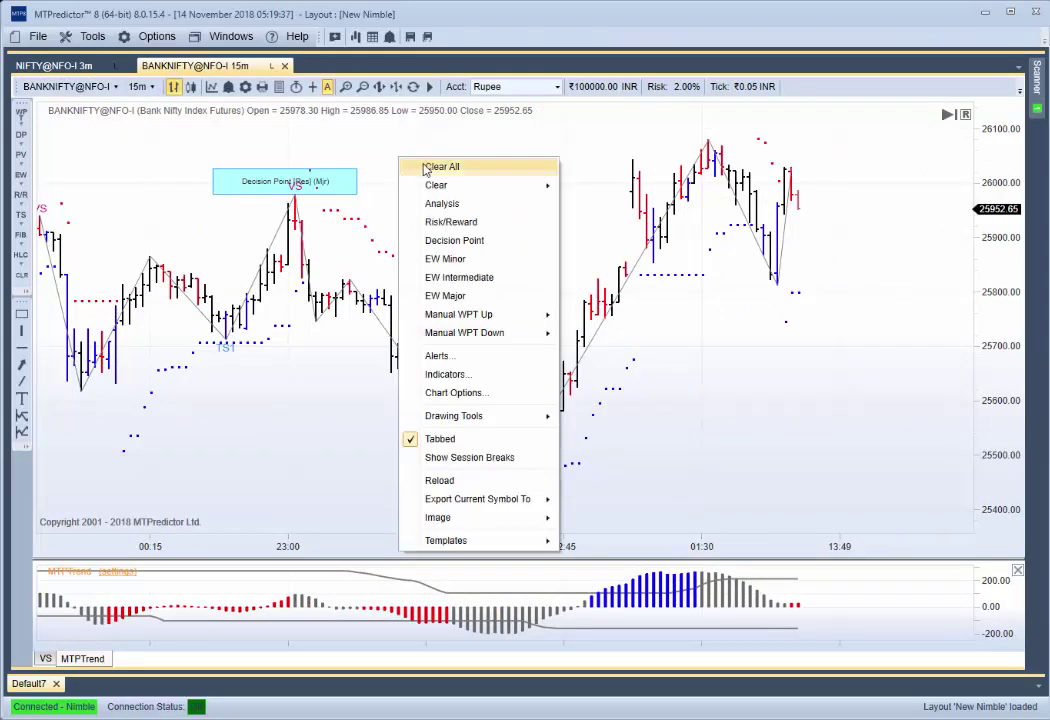
left_click(422, 168)
scroll(473, 199, "down", 2)
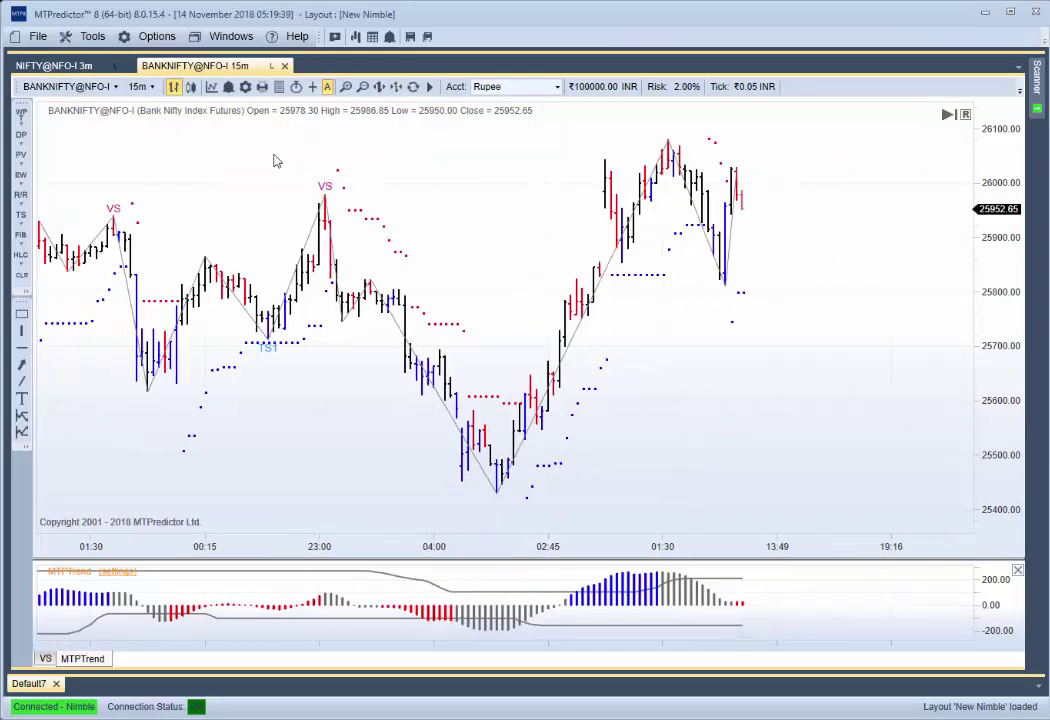
- Restart bar replay from an earlier bar closing at 25845.00
right_click(324, 211)
left_click(370, 177)
left_click(428, 88)
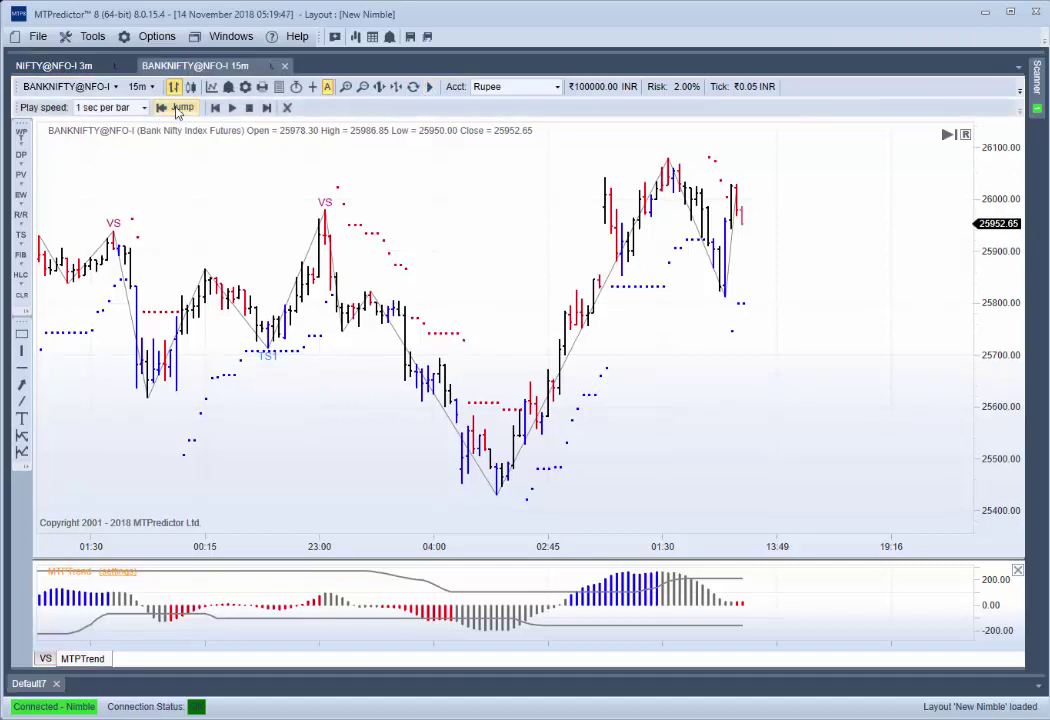
left_click(600, 287)
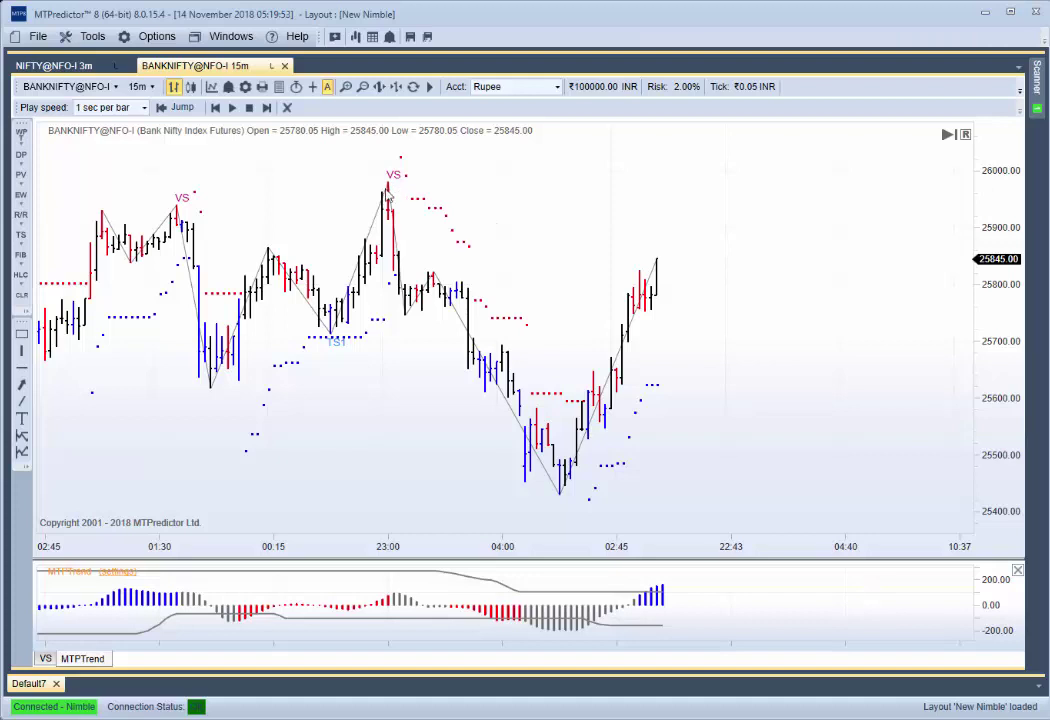
- Add a major resistance Decision Point box to the 15-minute chart and drag it right
right_click(392, 198)
left_click(472, 276)
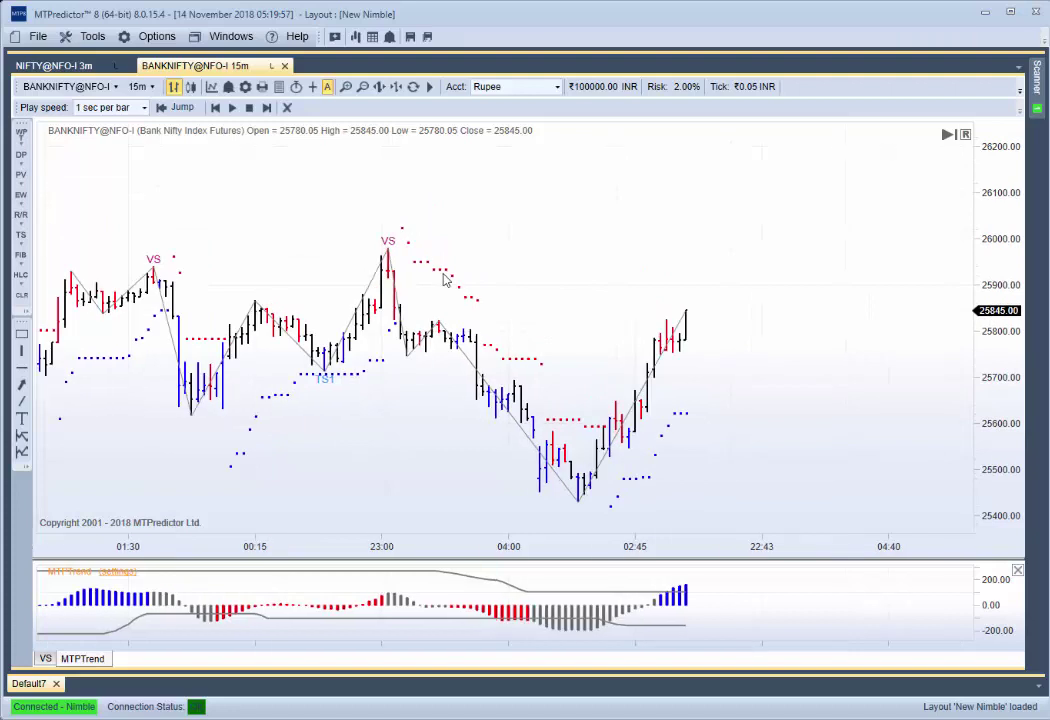
right_click(385, 266)
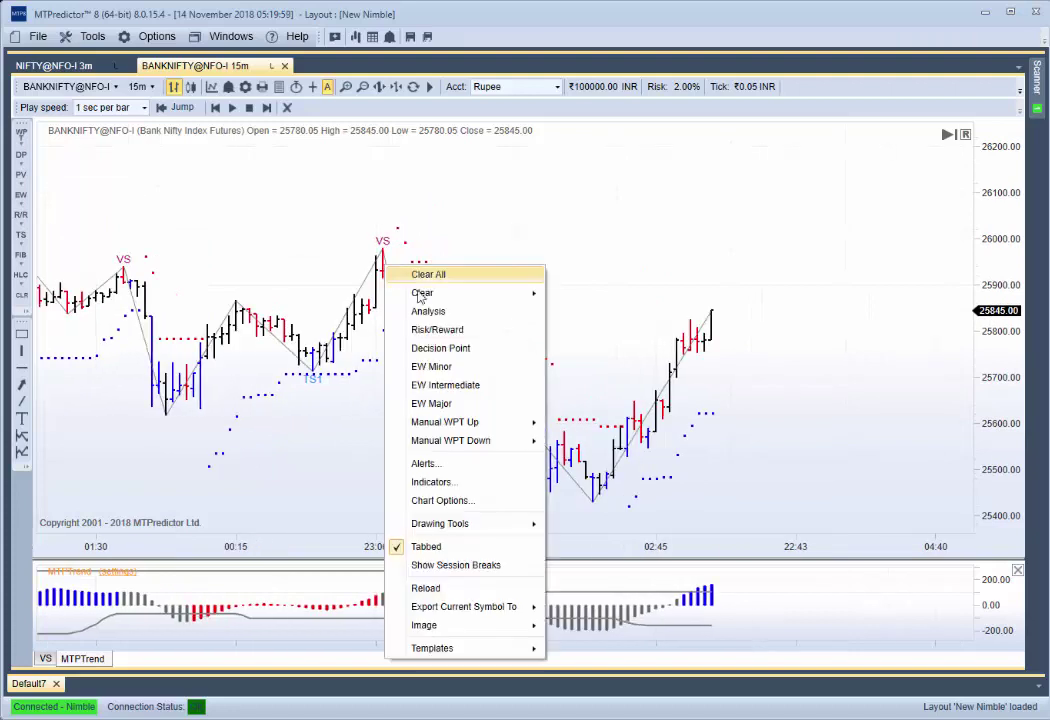
left_click(450, 347)
left_click_drag(580, 207, 685, 207)
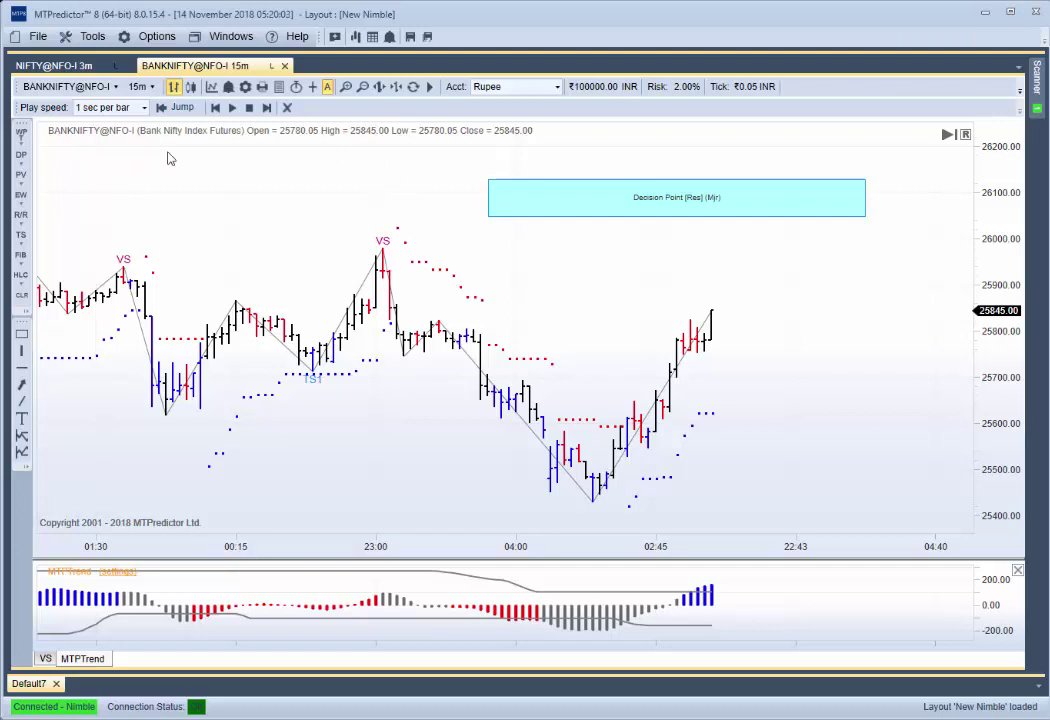
- End the replay, place the box over the recent high, and return to 3-minute bars
left_click(286, 107)
left_click_drag(674, 210, 785, 212)
left_click_drag(851, 403, 427, 496)
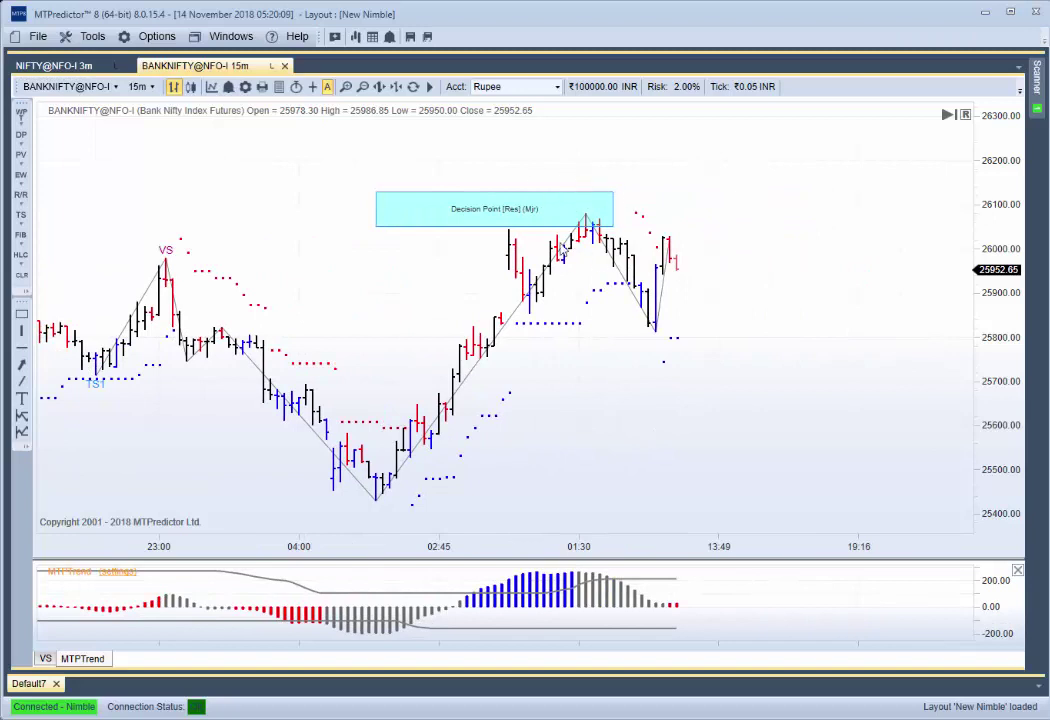
left_click(138, 88)
left_click(155, 135)
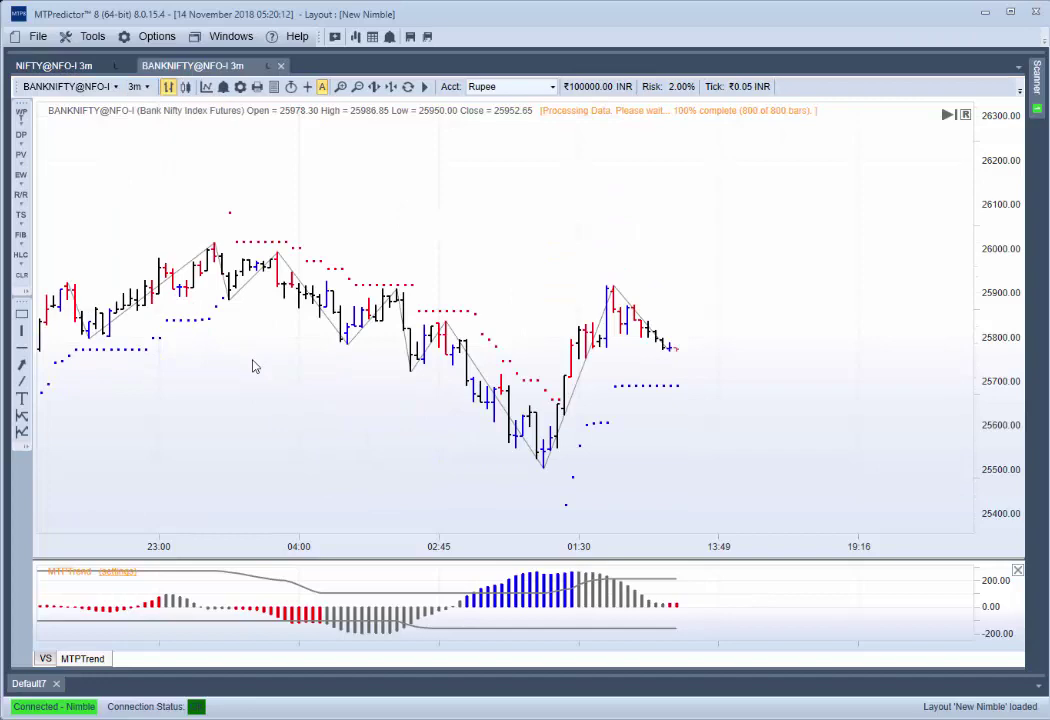
- Run an EW Minor Elliott wave count with Wave 5 targets on the 3-minute chart
left_click_drag(270, 377, 540, 363)
scroll(558, 370, "up", 3)
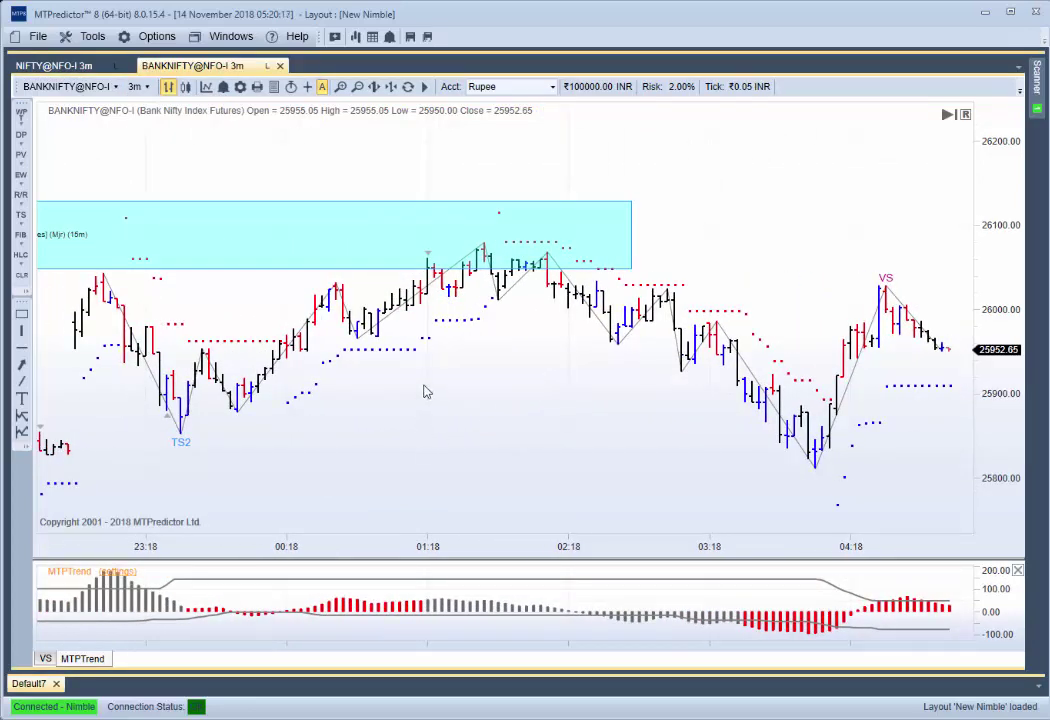
right_click(486, 260)
left_click(533, 364)
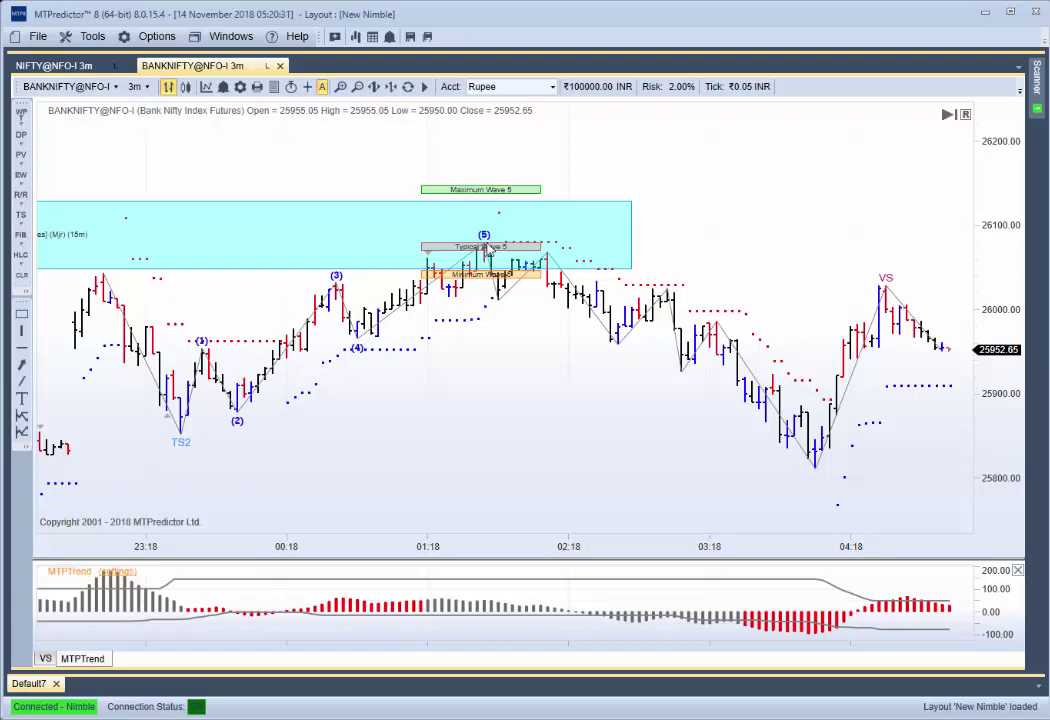
- Stretch the cyan resistance zone's right edge further right over the wave (5) targets
left_click_drag(344, 209, 391, 230)
scroll(428, 422, "down", 1)
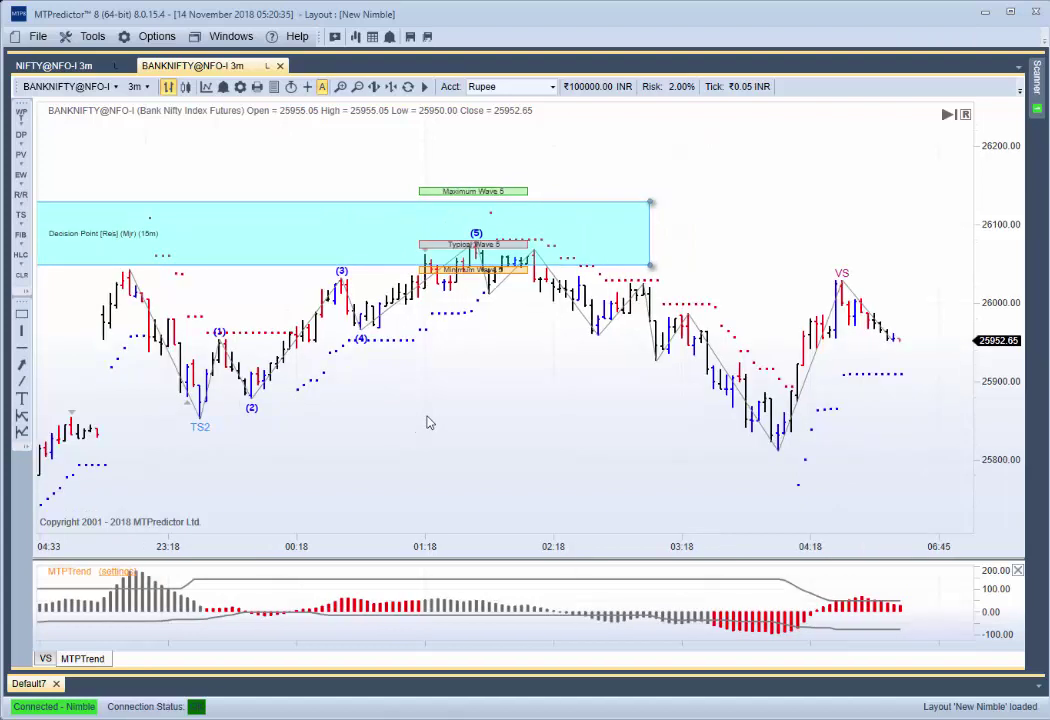
scroll(433, 417, "up", 1)
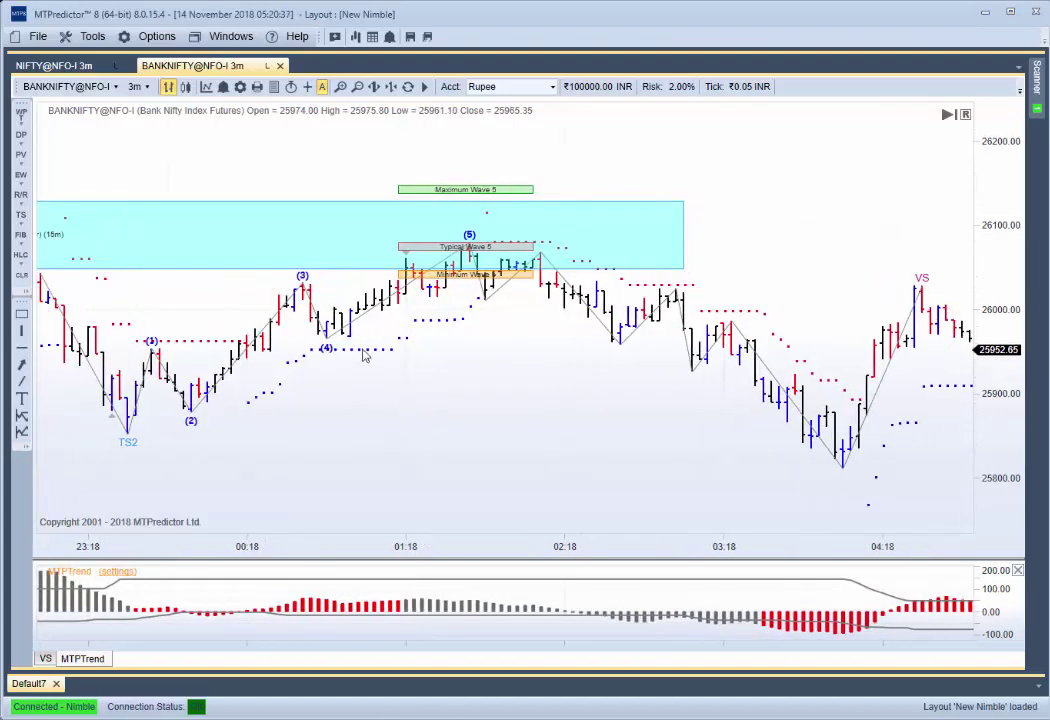
- Run a trade analysis on the wave count, then clear all analysis drawings
right_click(413, 276)
left_click(445, 321)
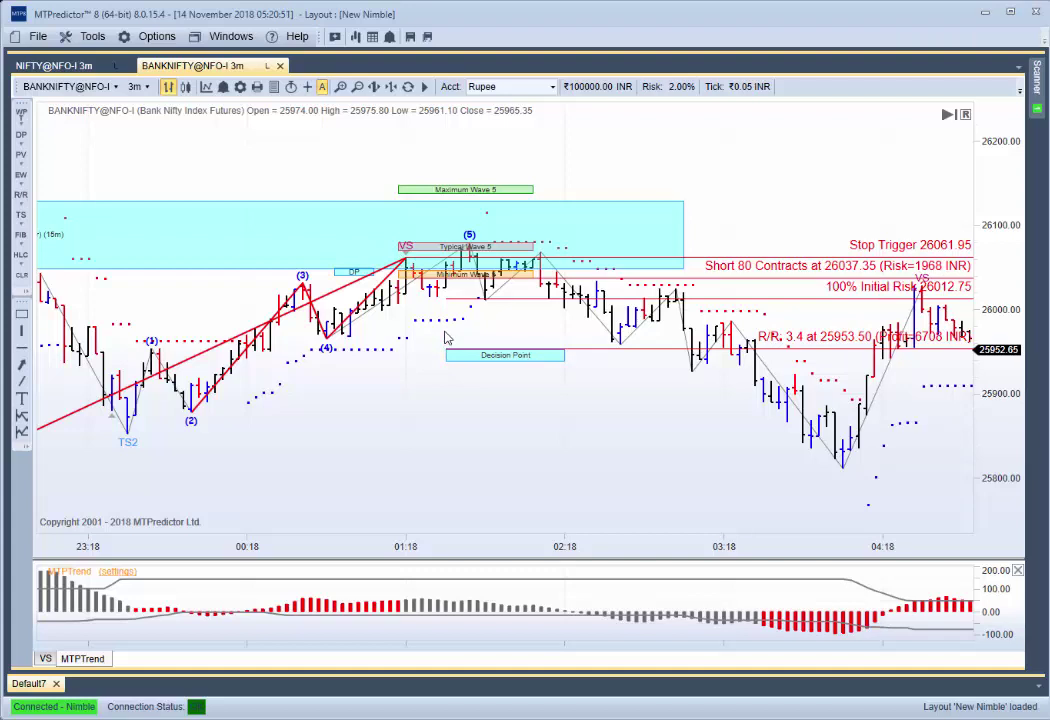
right_click(315, 162)
left_click(340, 165)
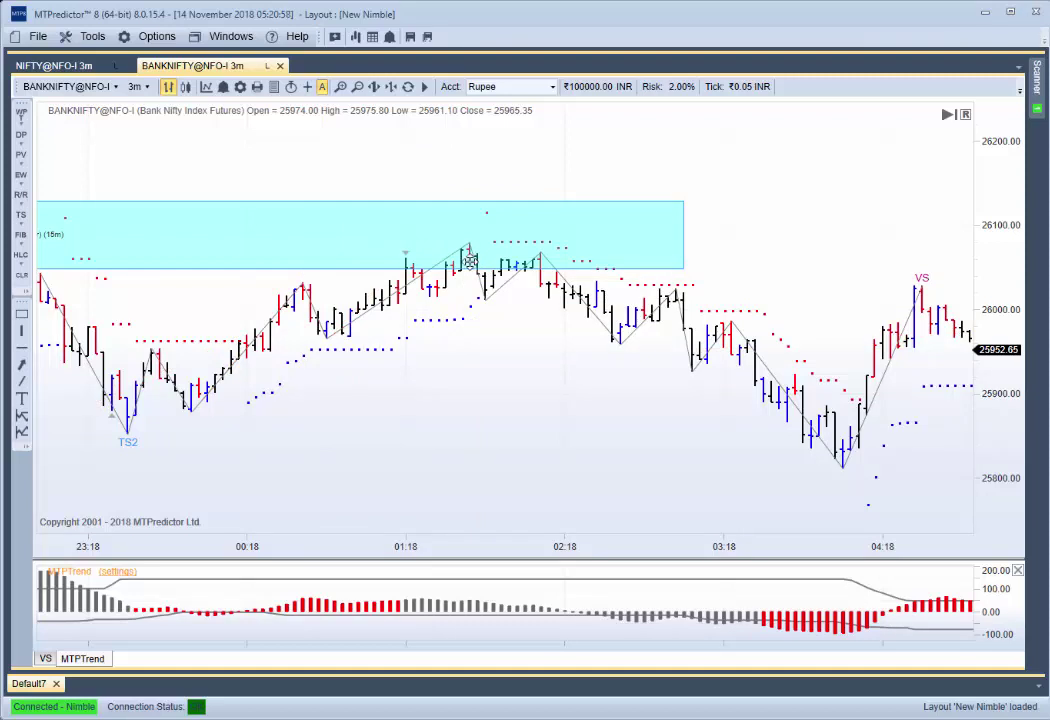
- Run an intermediate Elliott wave count, leaving the wave price target options unchanged
right_click(470, 262)
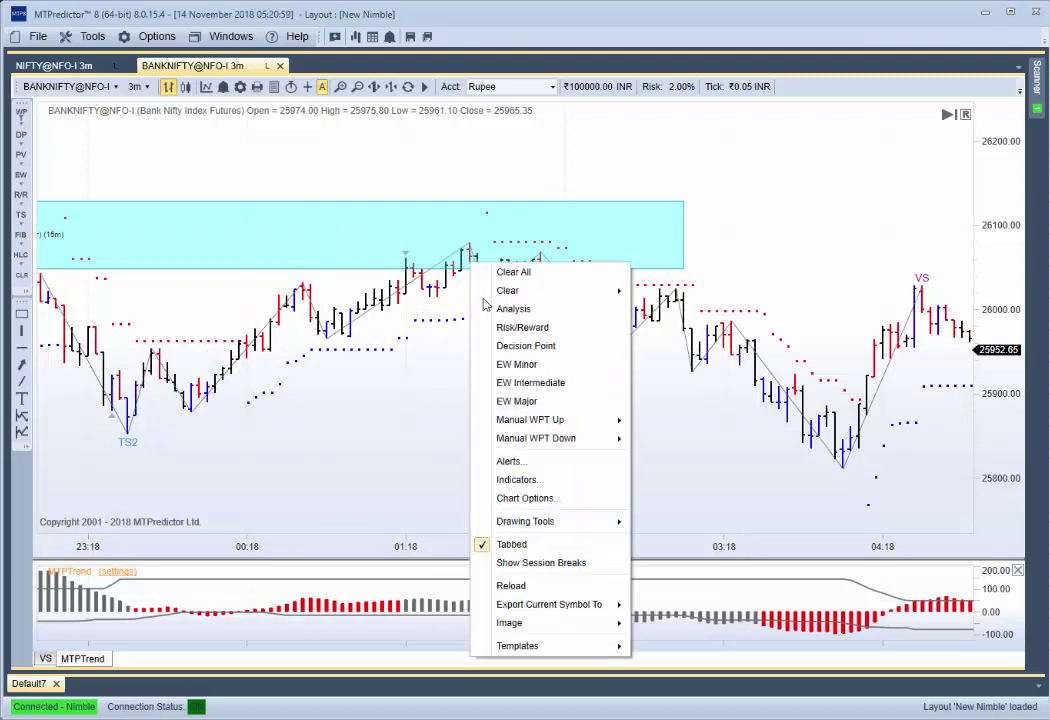
left_click(520, 380)
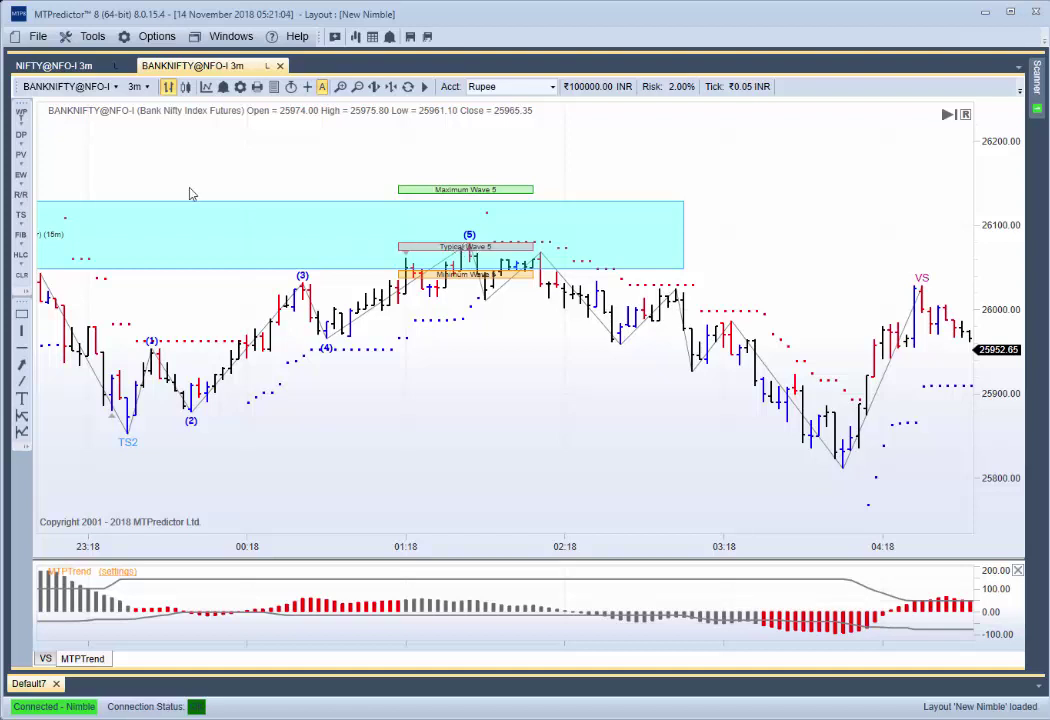
left_click(19, 113)
mouse_move(66, 138)
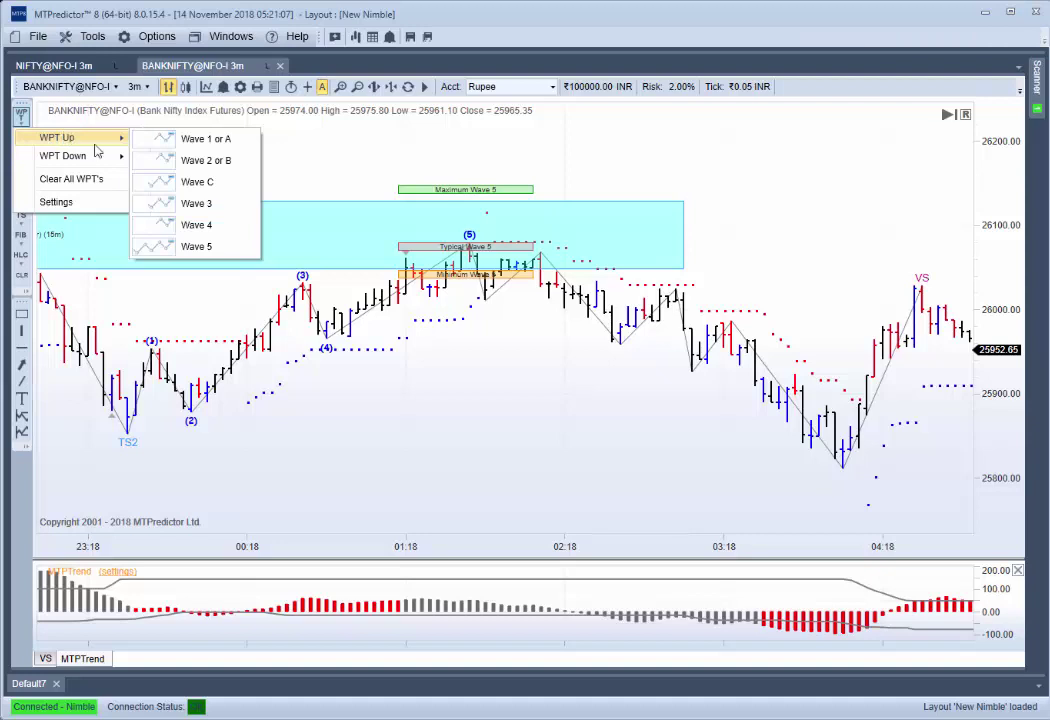
left_click(224, 202)
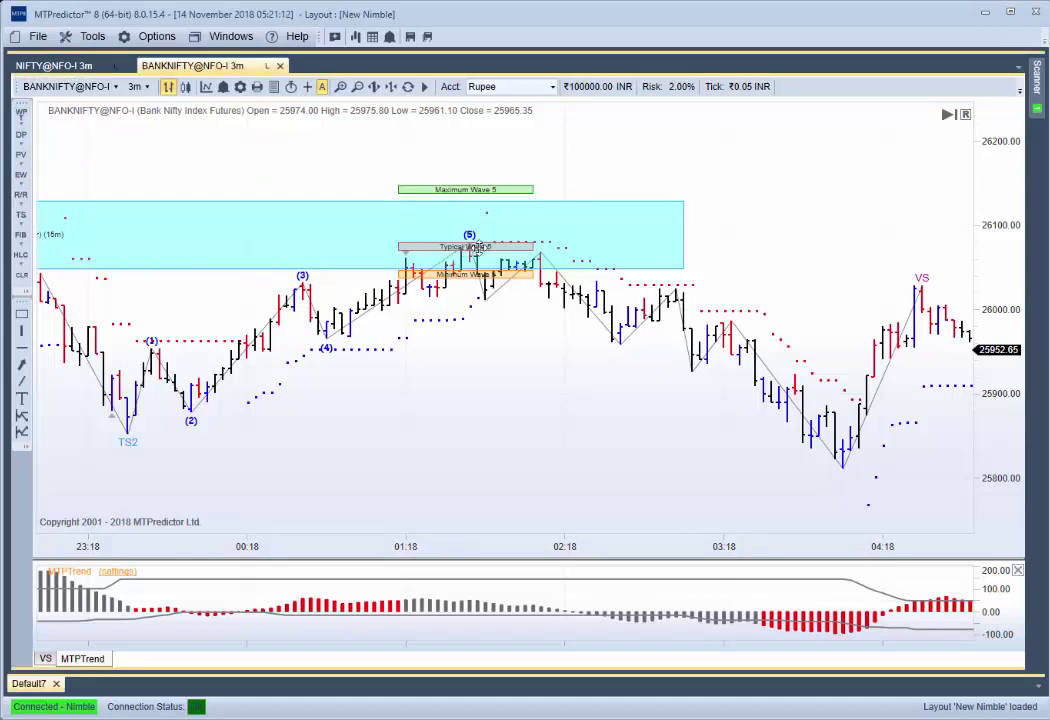
- Place a Decision Point (Sup) (Int) support box at the wave (4) level
right_click(327, 333)
left_click(398, 408)
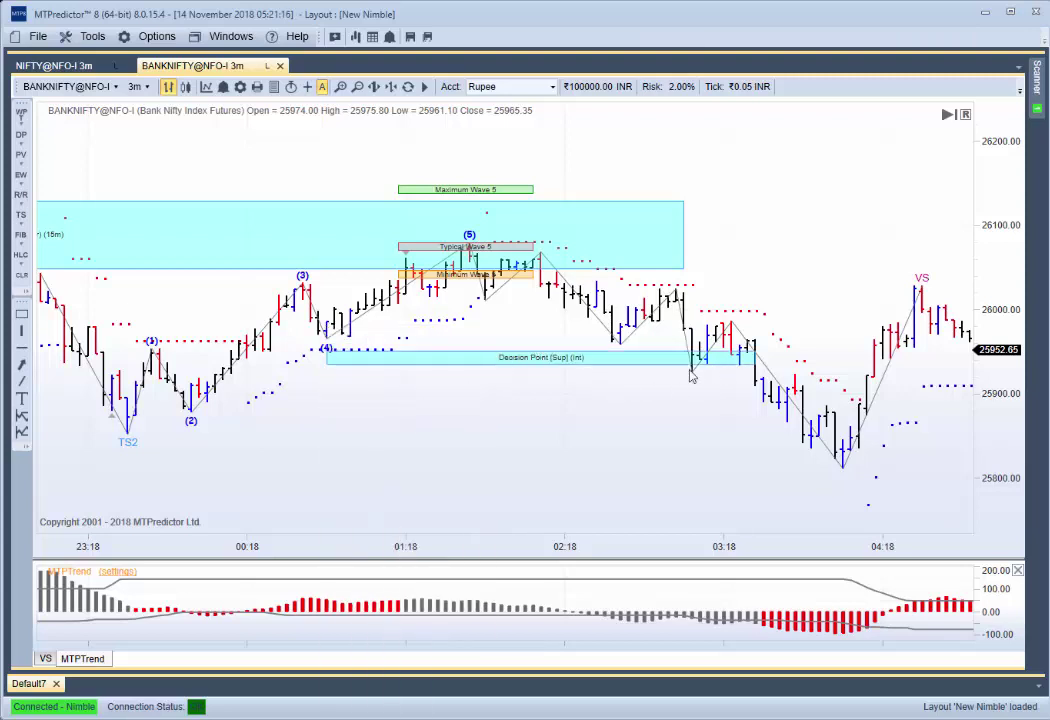
scroll(680, 388, "down", 2)
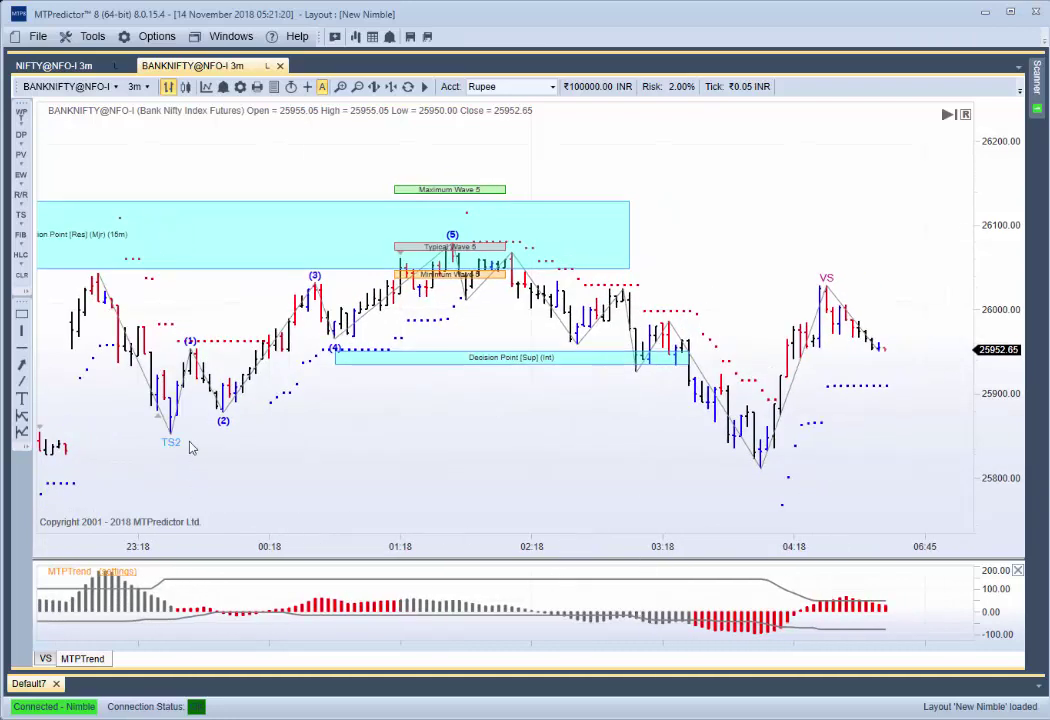
- Add a second support Decision Point box, widened and placed under the later lows
right_click(172, 436)
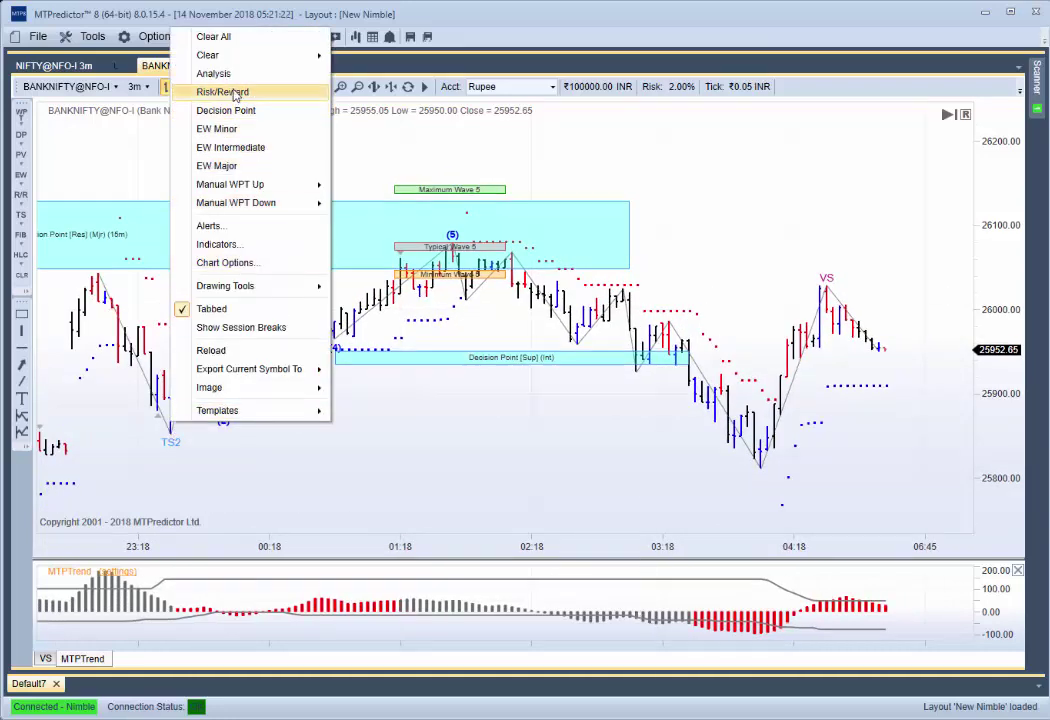
left_click(235, 110)
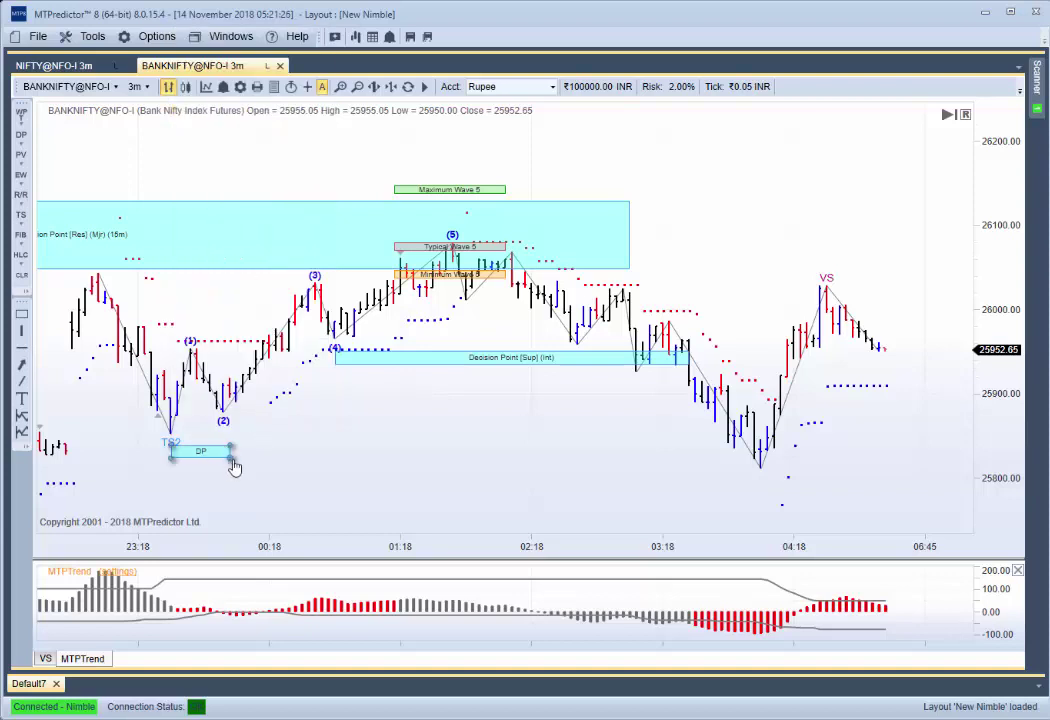
left_click_drag(234, 466, 438, 451)
left_click_drag(359, 451, 568, 451)
left_click_drag(682, 470, 656, 476)
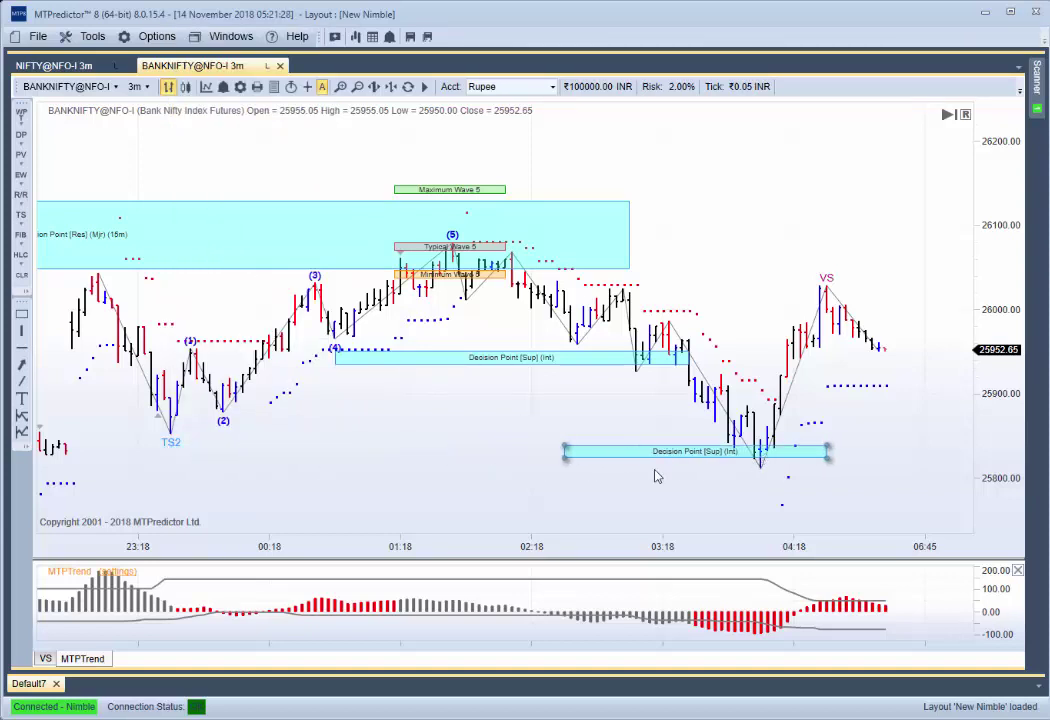
- Plot a short Risk/Reward trade: 80 contracts at 26055.75, target 25839.10, R/R 8.9
right_click(436, 325)
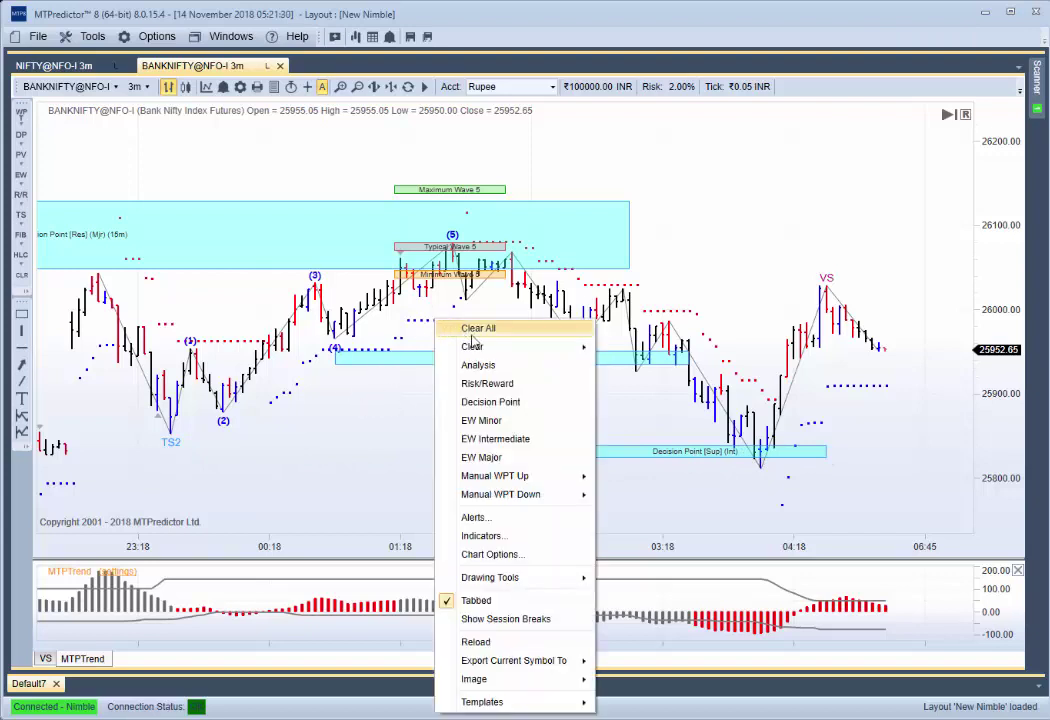
left_click(484, 380)
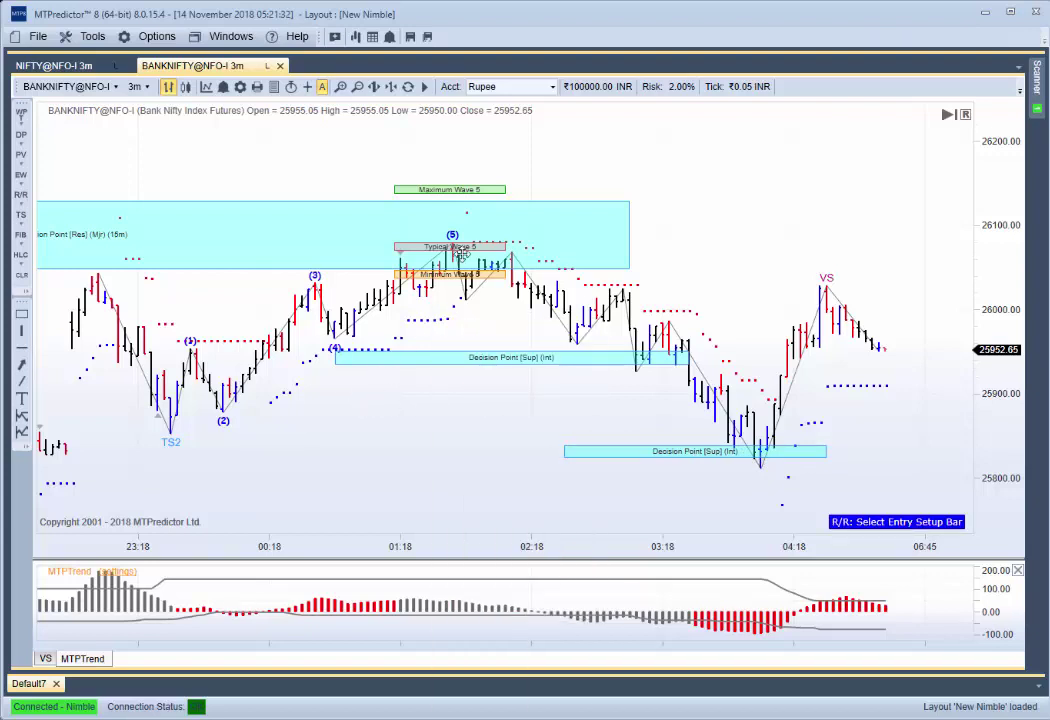
left_click(452, 250)
left_click(367, 204)
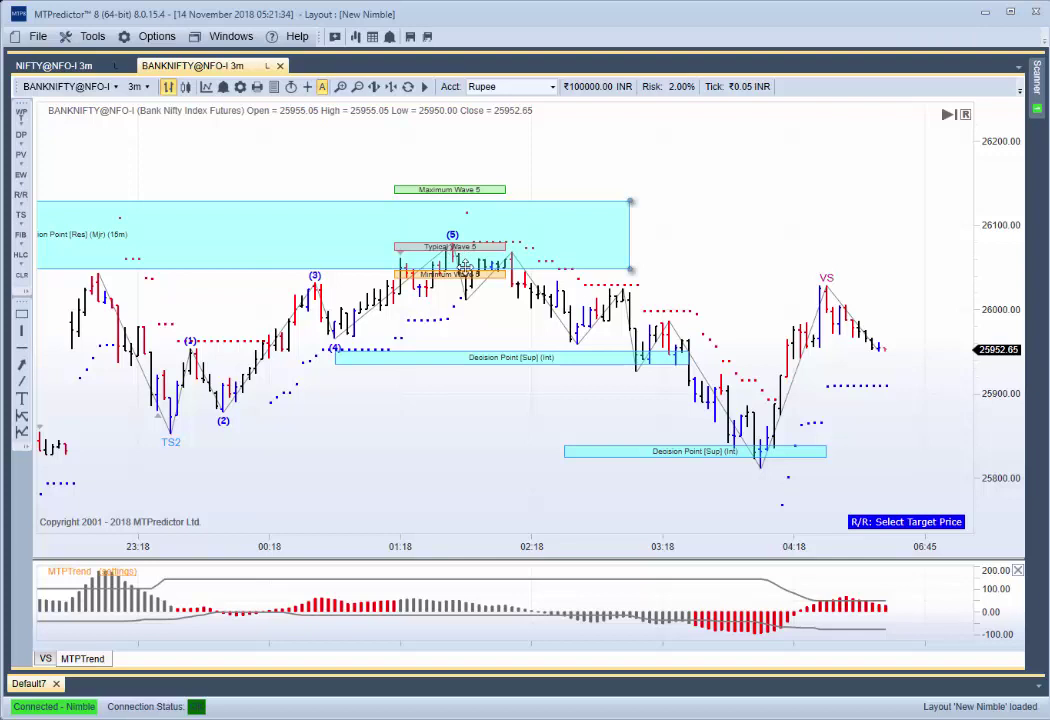
left_click(548, 446)
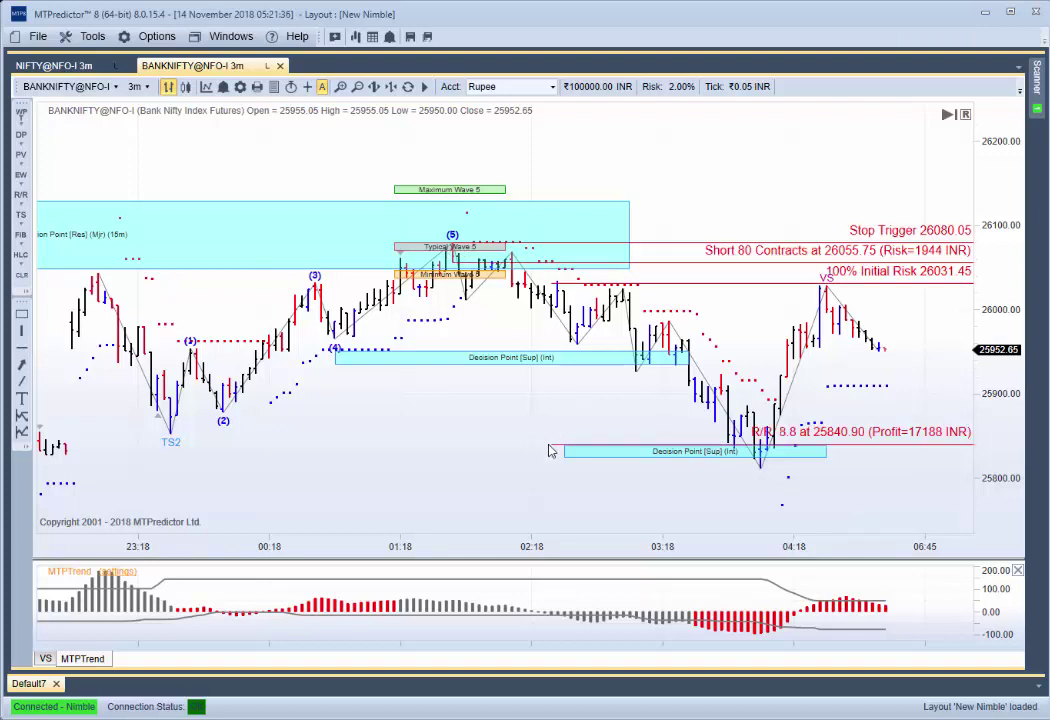
scroll(770, 461, "down", 2)
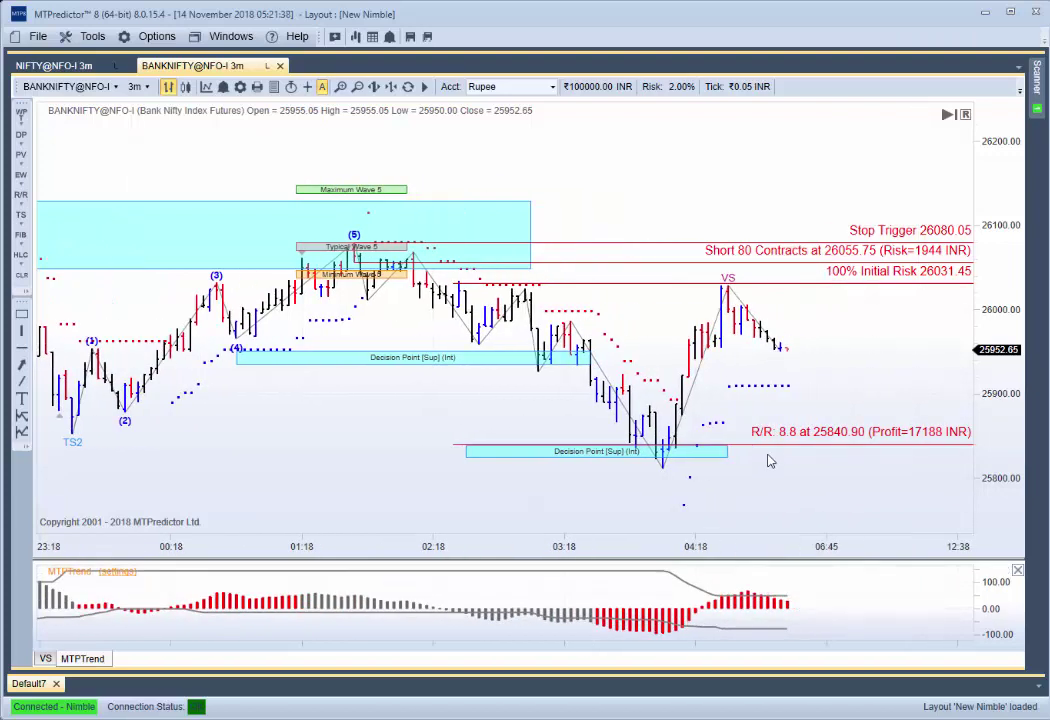
left_click(765, 437)
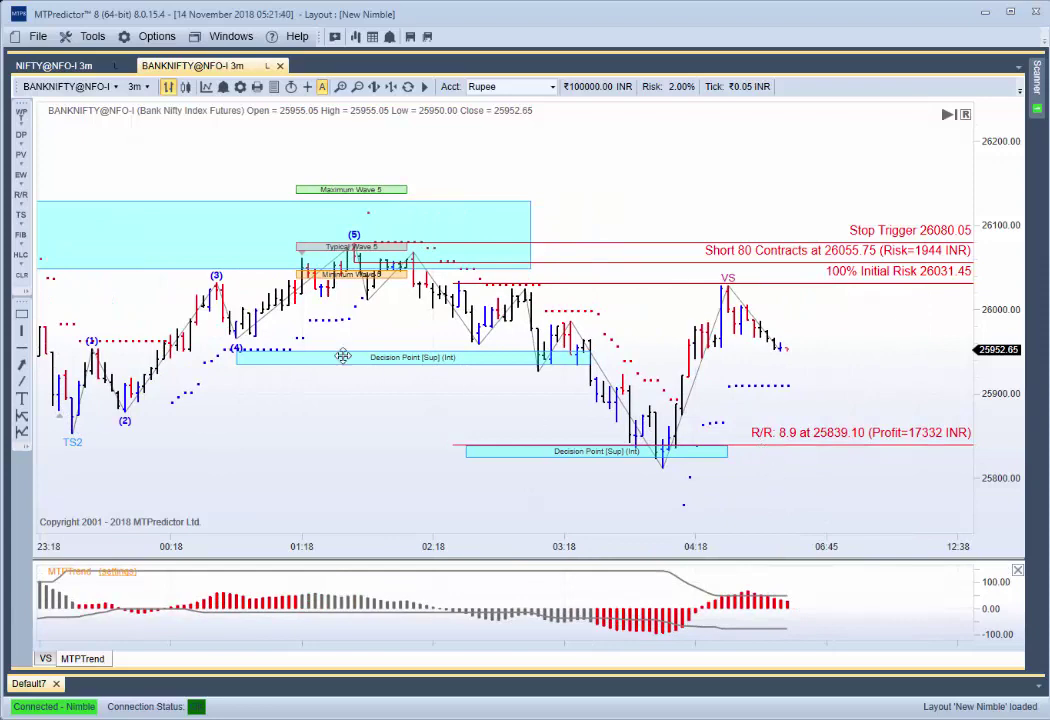
left_click(1036, 75)
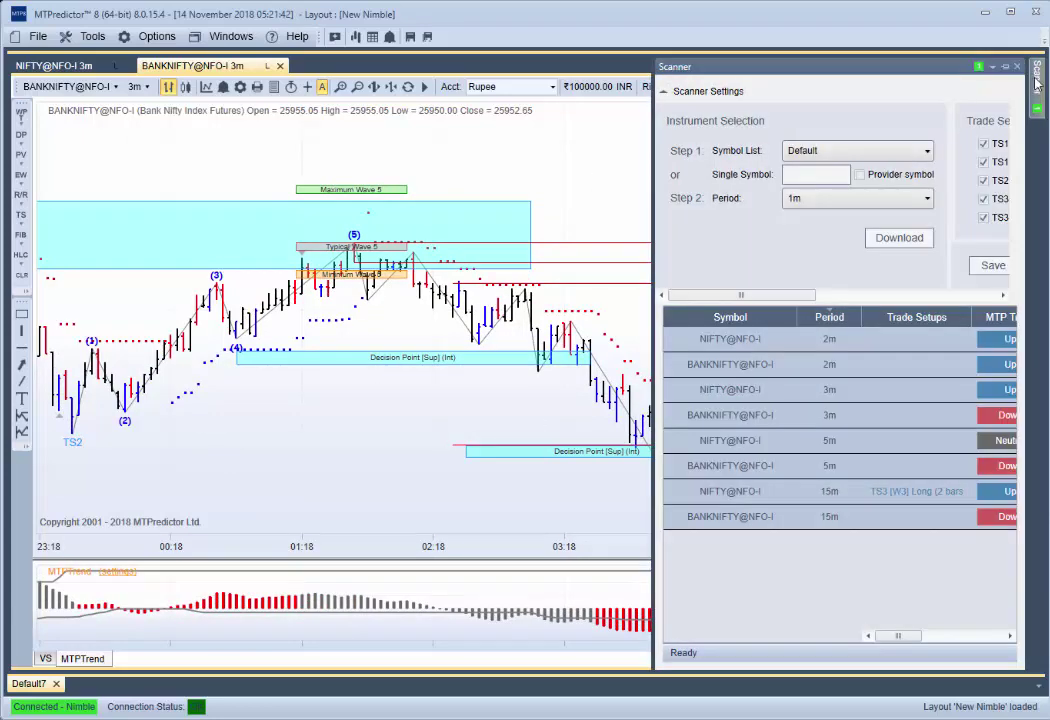
left_click_drag(905, 634, 620, 307)
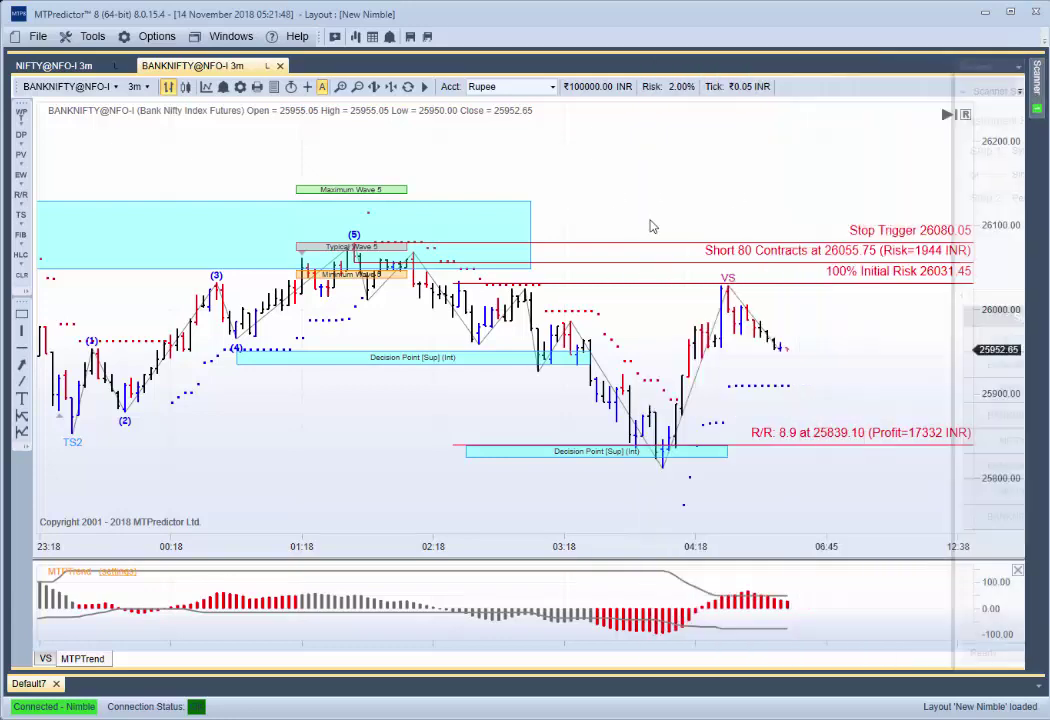
mouse_move(1033, 100)
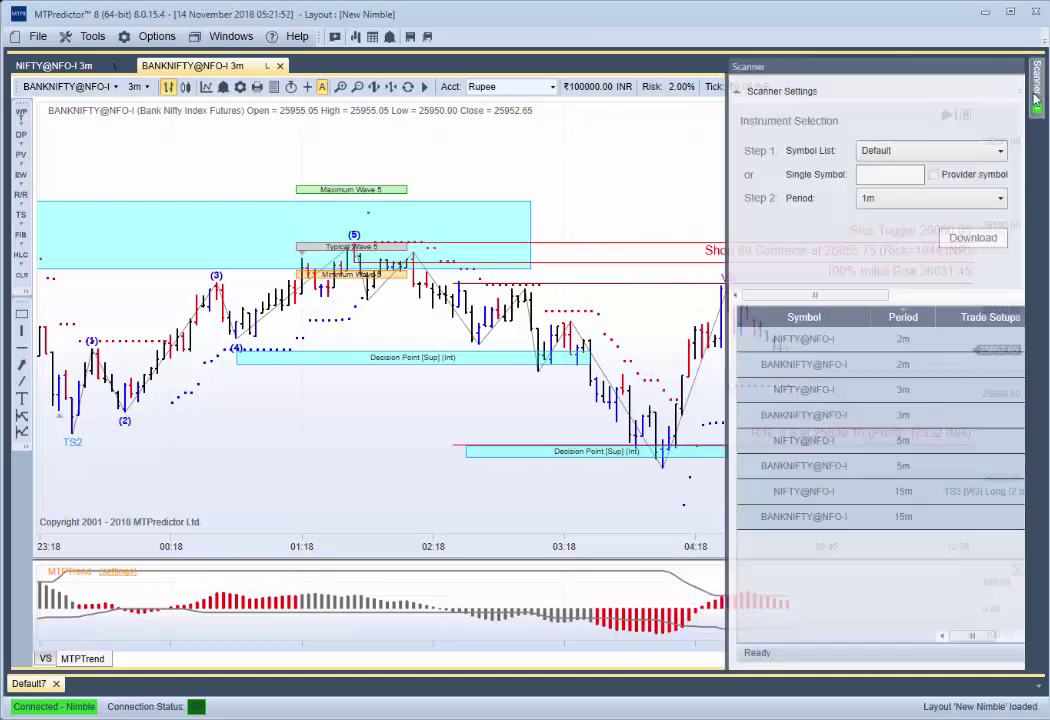
left_click_drag(652, 247, 236, 241)
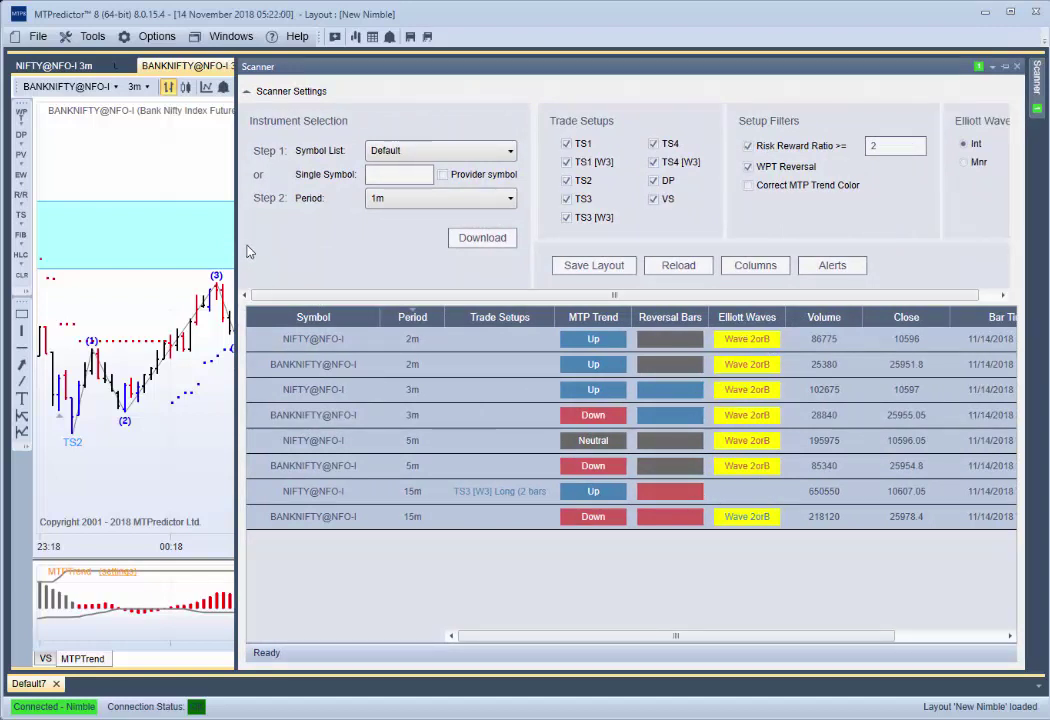
left_click_drag(237, 300, 672, 321)
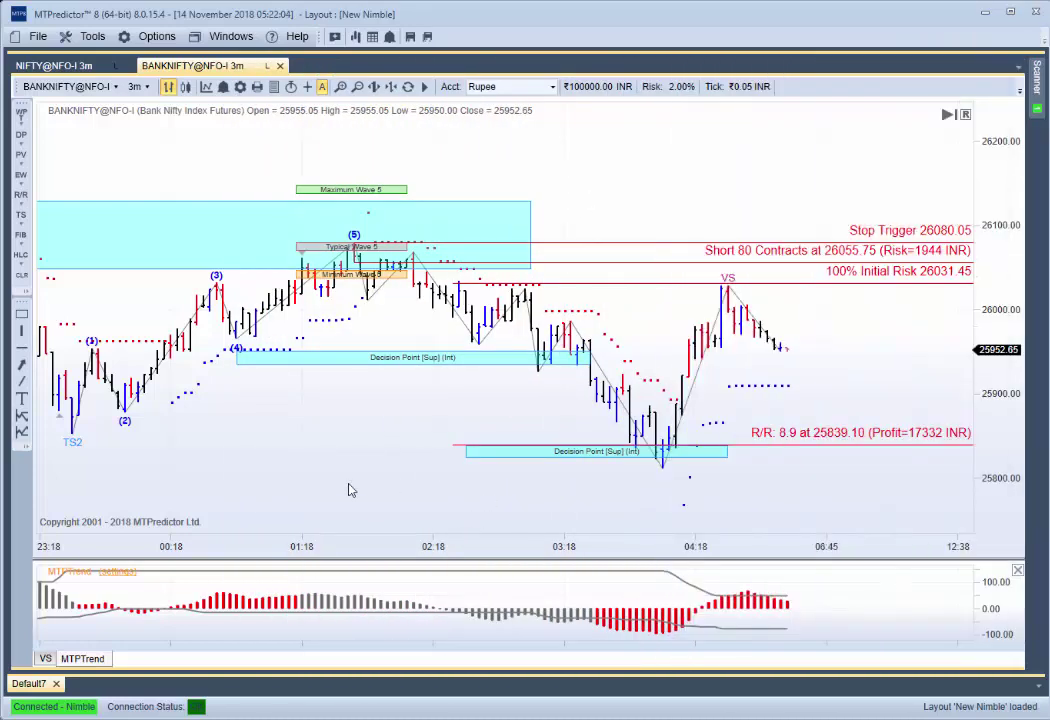
left_click_drag(336, 480, 412, 460)
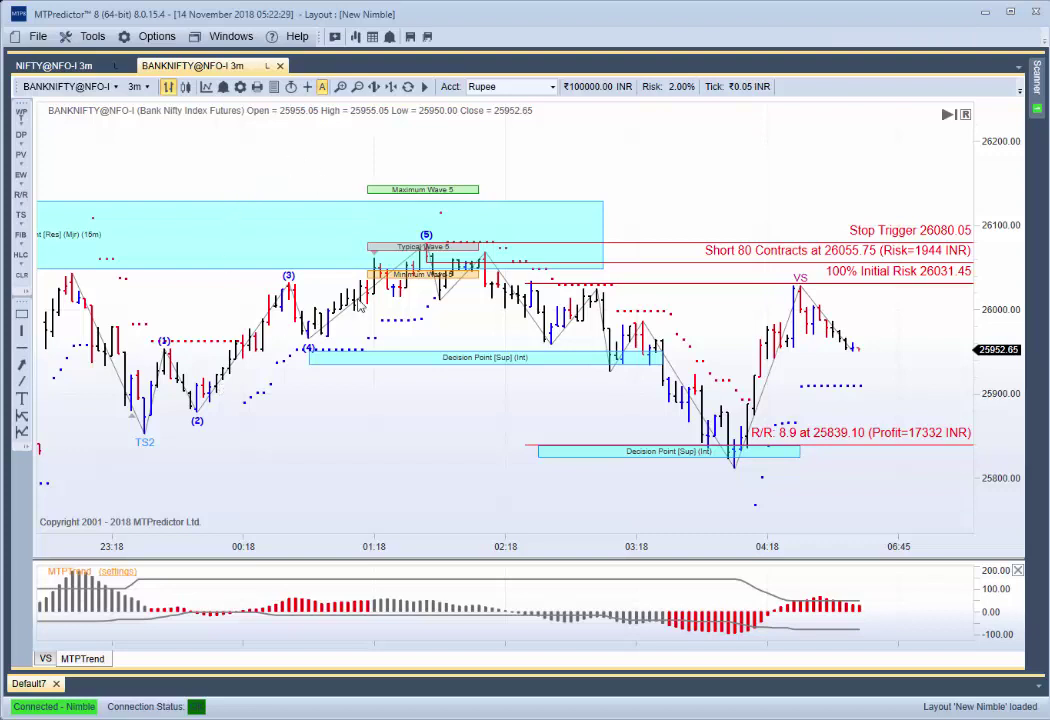
right_click(426, 253)
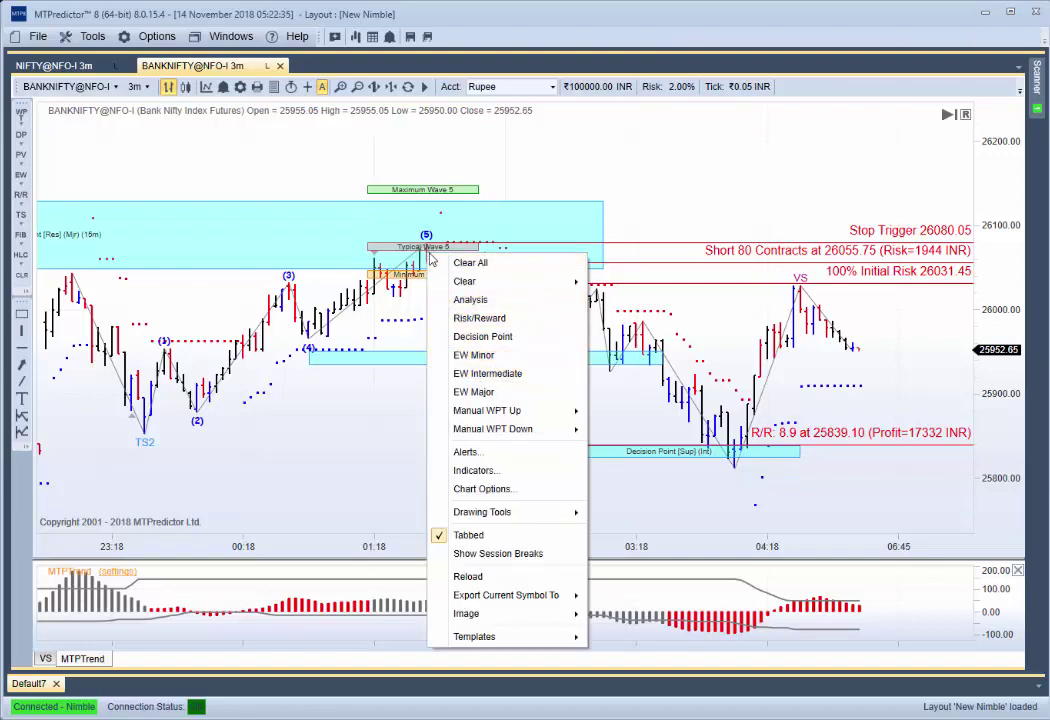
left_click(352, 480)
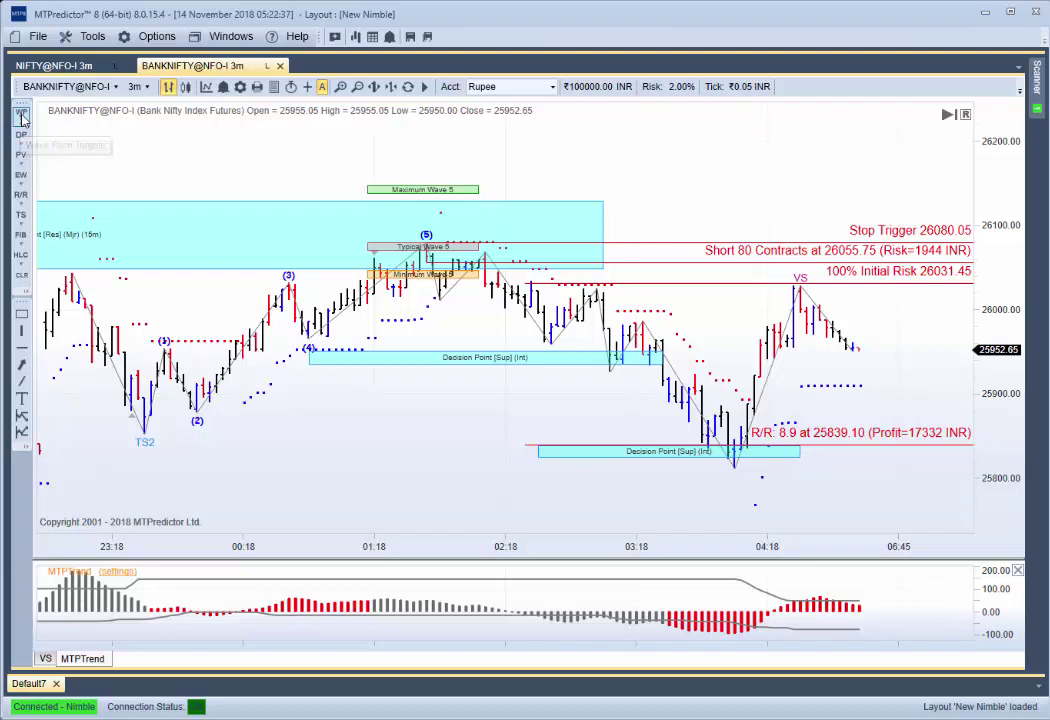
left_click(22, 119)
mouse_move(65, 138)
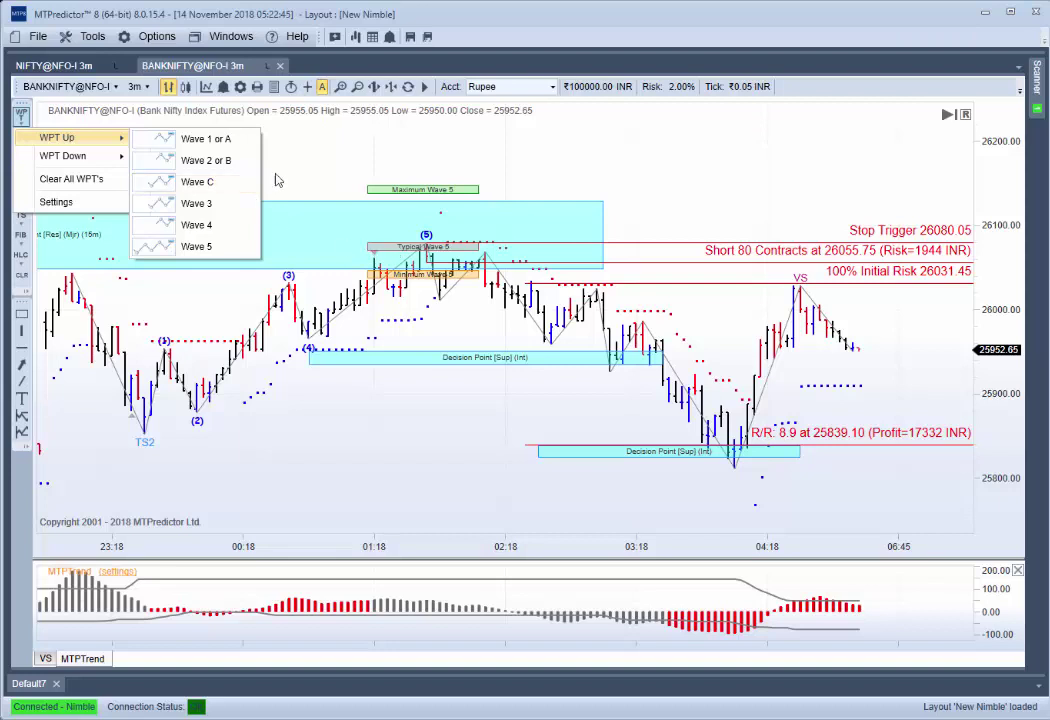
left_click(318, 157)
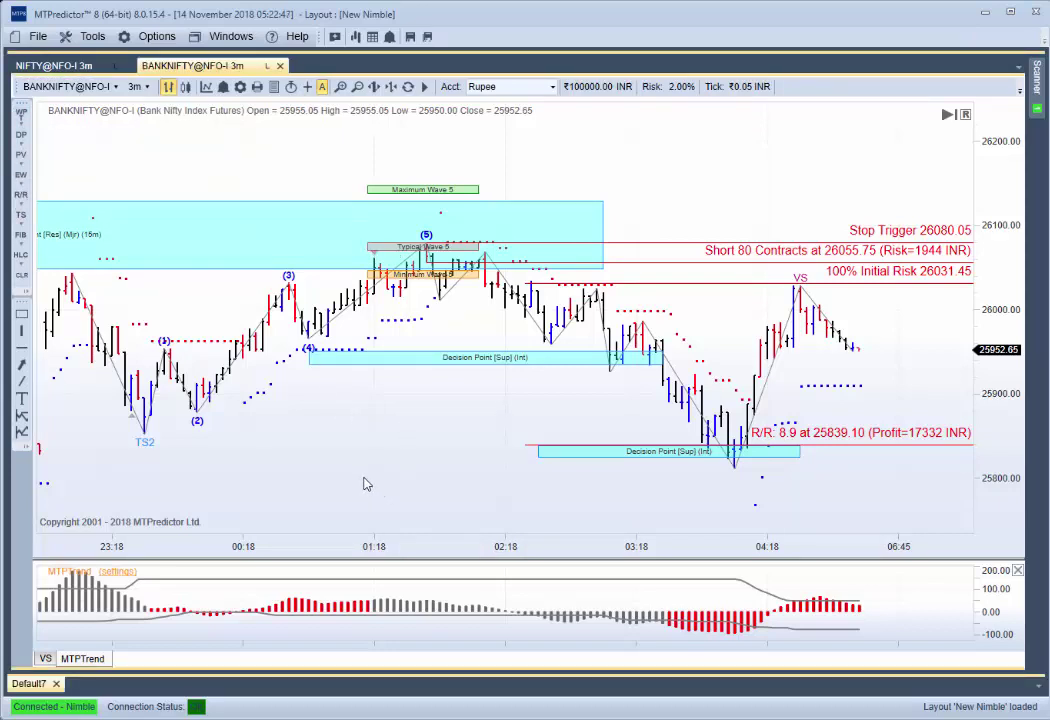